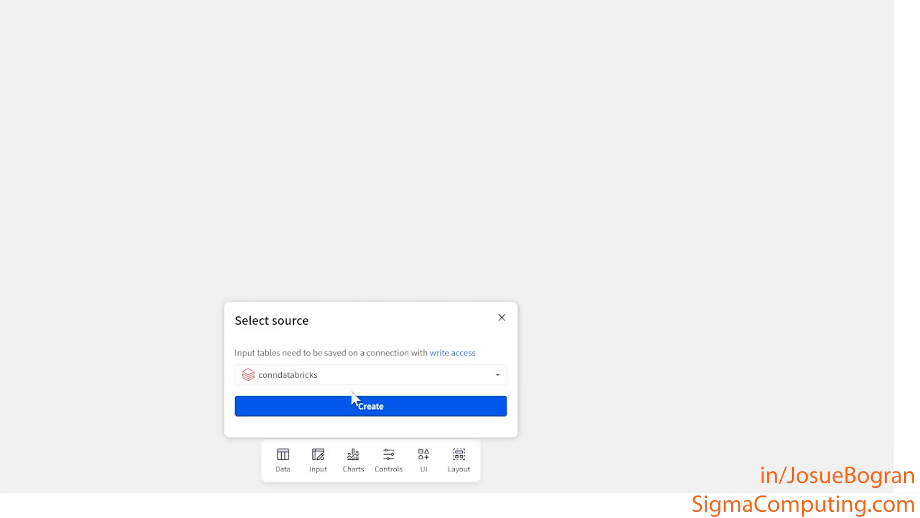
- Create an empty input table on the conndatabricks connection and title it "Project Tracker Input Table"
left_click(437, 411)
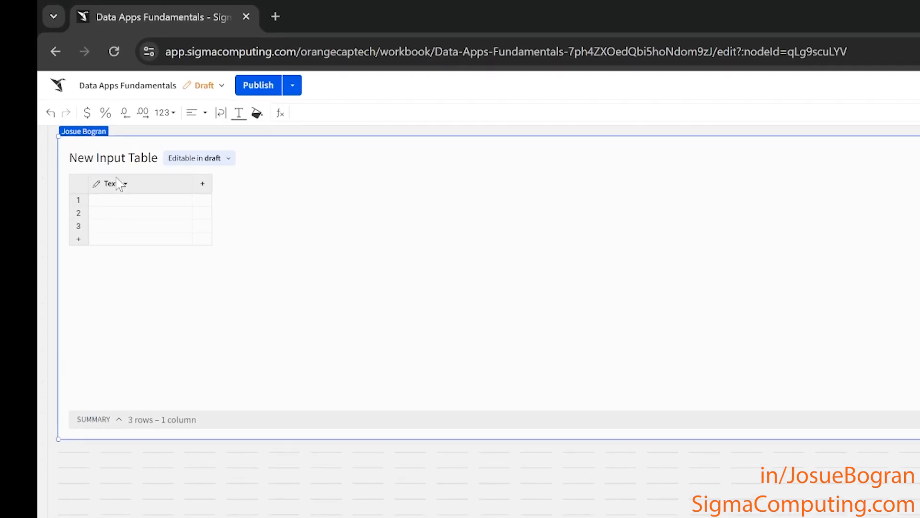
triple_click(106, 157)
type("Project Tracker Input Table")
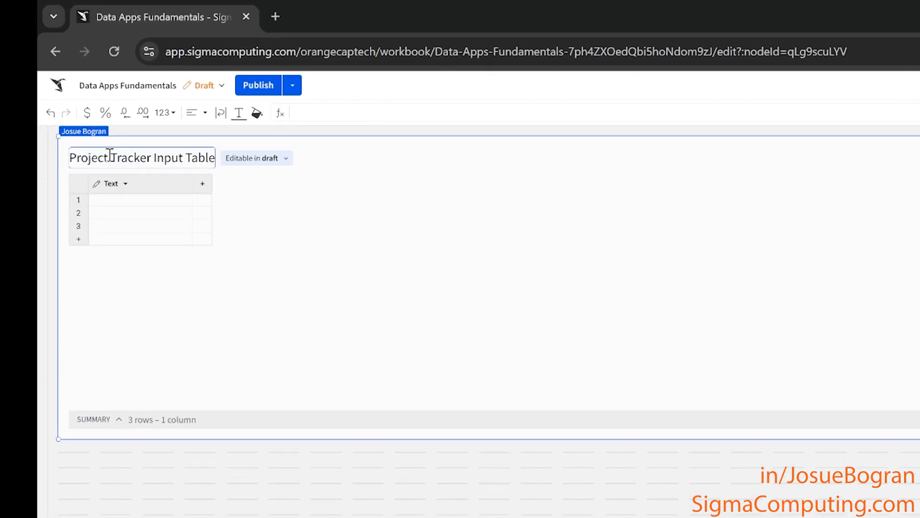
key("Return")
- Make the input table editable in view/explore mode and rename its text column to "Project Name"
left_click(284, 158)
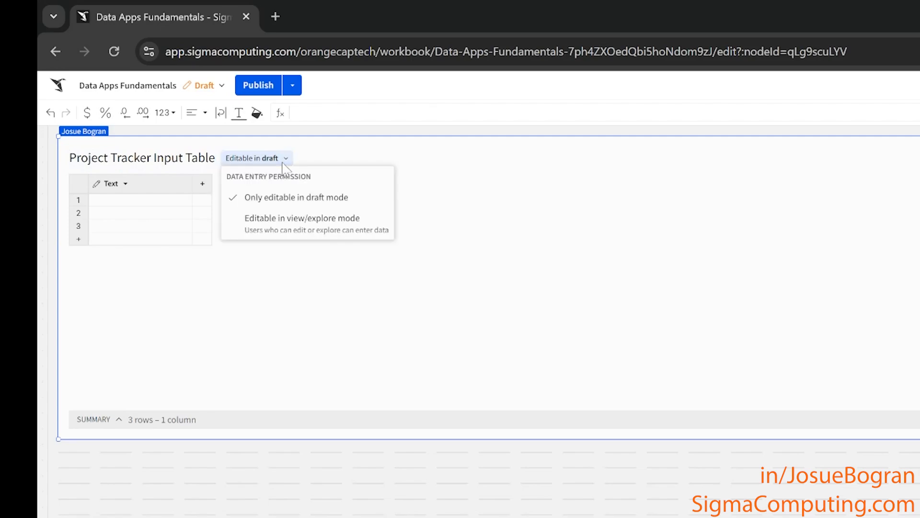
left_click(342, 222)
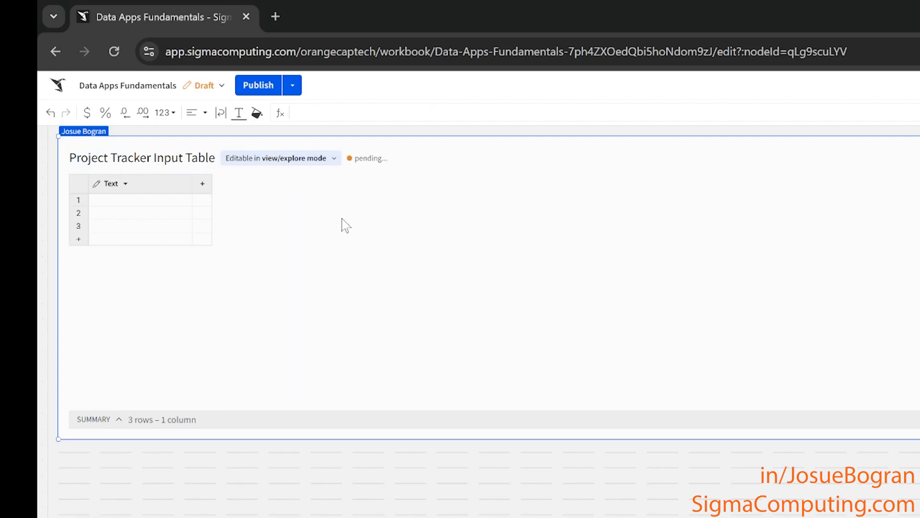
double_click(113, 187)
type("Pr")
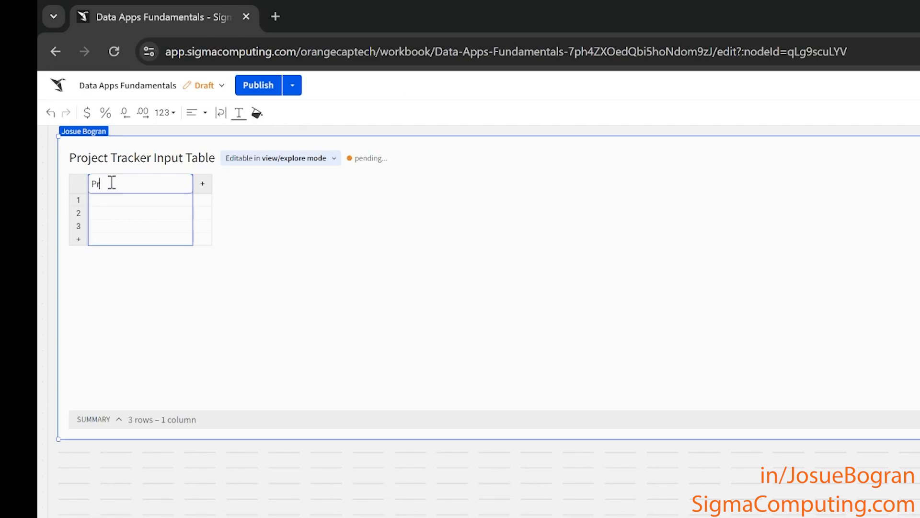
type("oject Name")
key("Return")
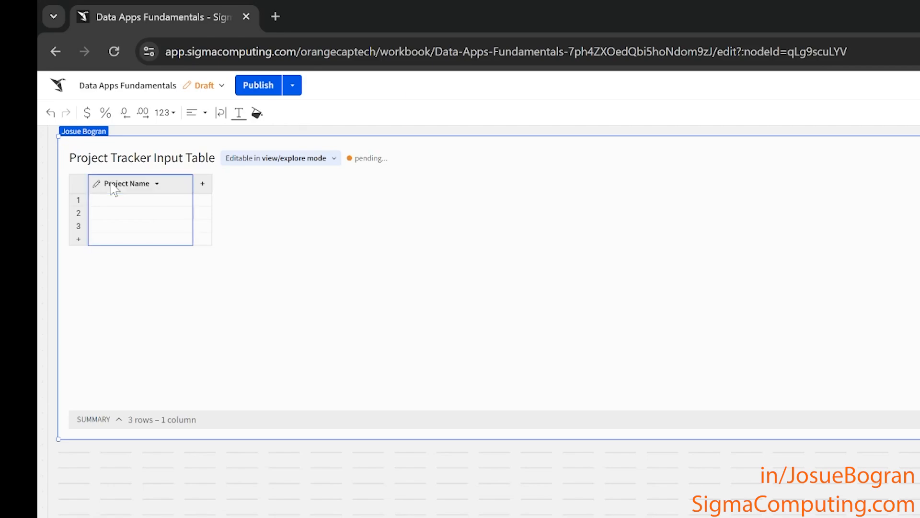
- Add a text column named "Project Owner" after the Project Name column
left_click(203, 184)
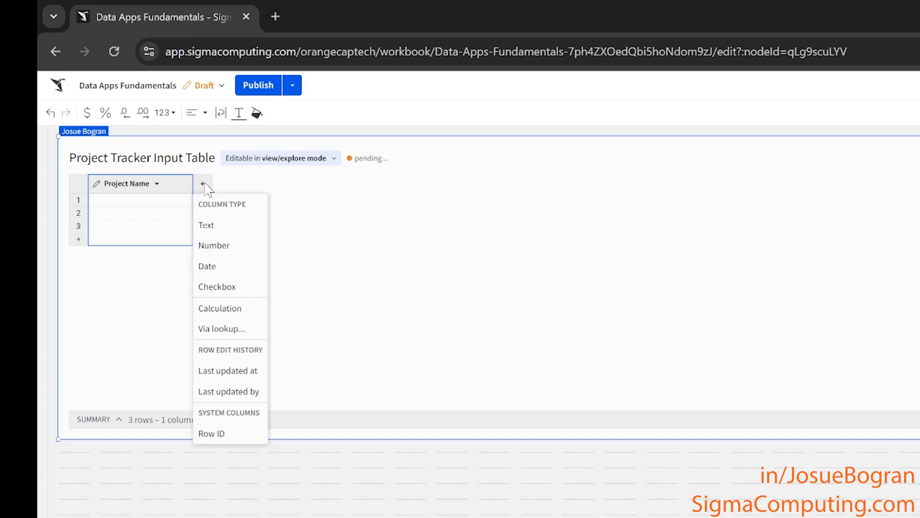
left_click(228, 233)
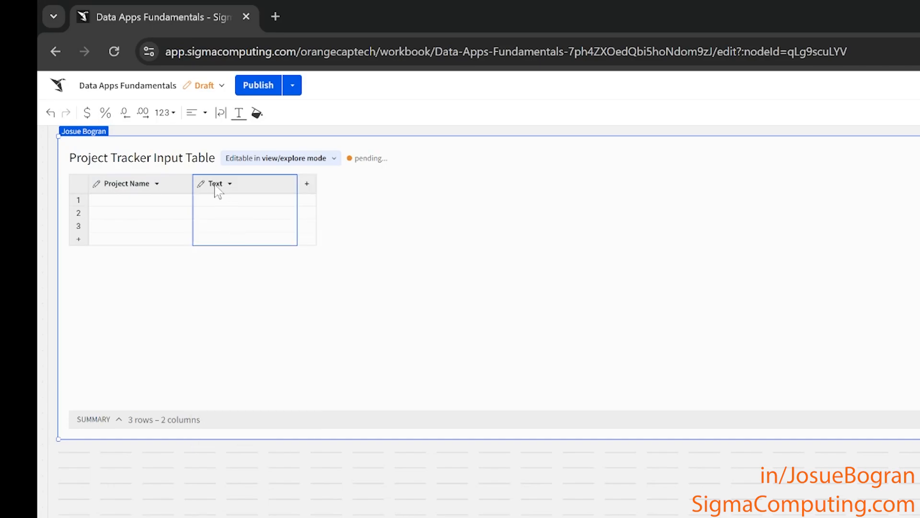
double_click(215, 184)
type("Project Owner")
key("Return")
- Add a text column named "Project Type" after the Project Owner column
left_click(307, 184)
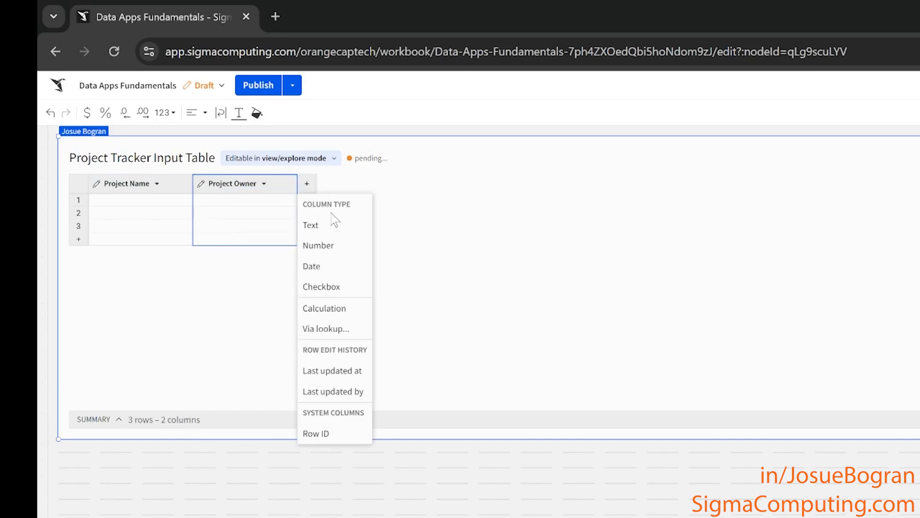
left_click(312, 226)
double_click(320, 182)
type("Project Type")
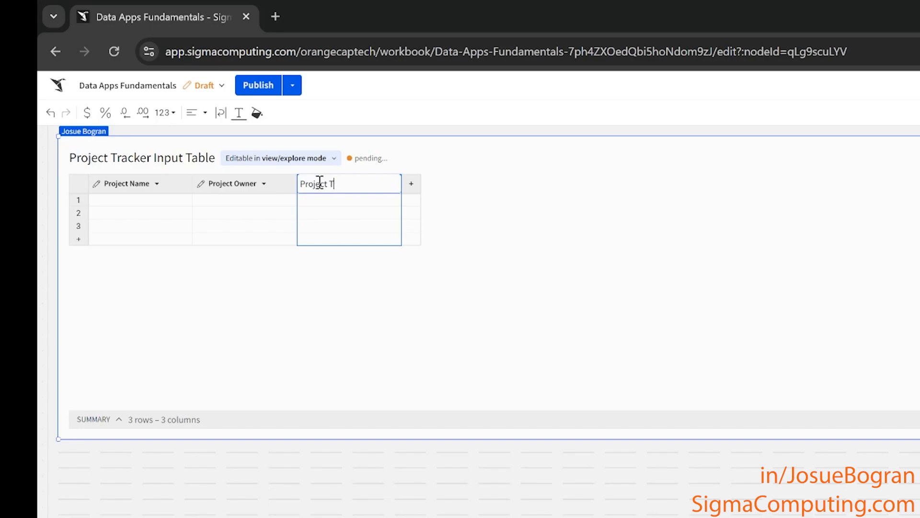
key("Return")
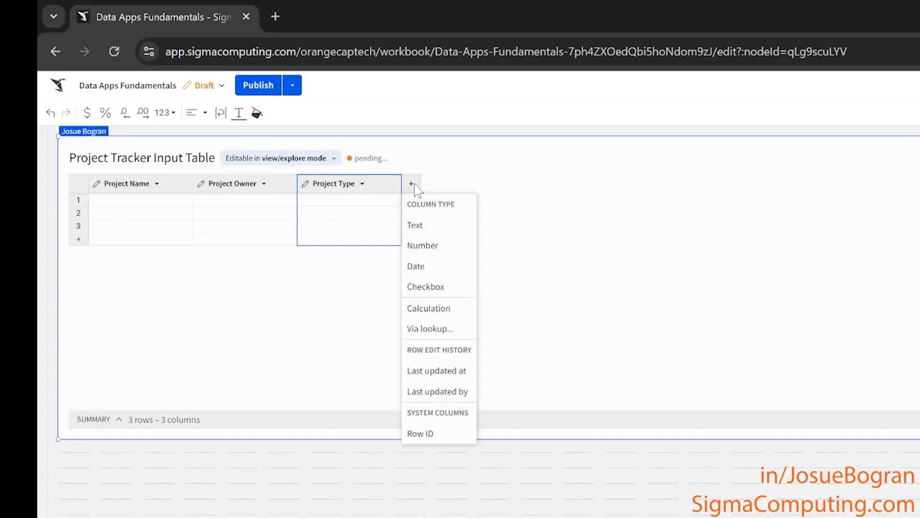
- Add a date column named "Project Due Date" after the Project Type column
left_click(411, 184)
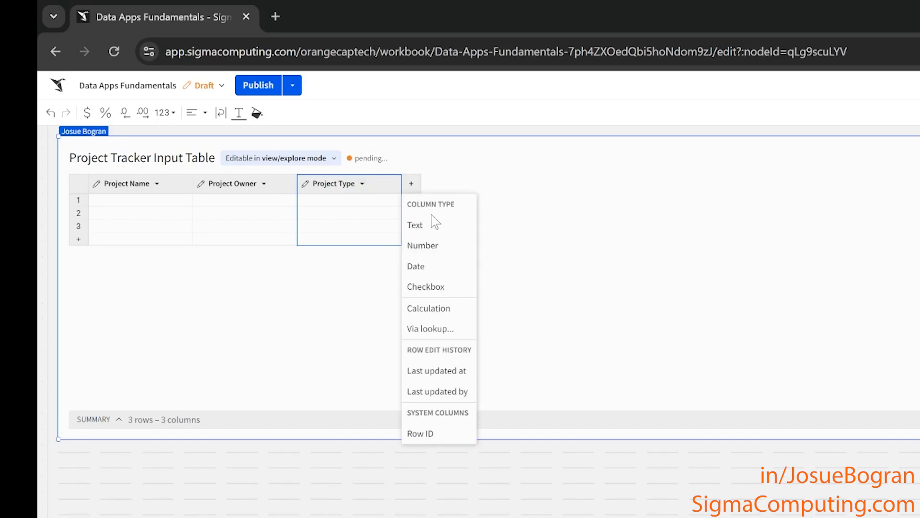
left_click(444, 270)
double_click(446, 184)
type("Project Due D")
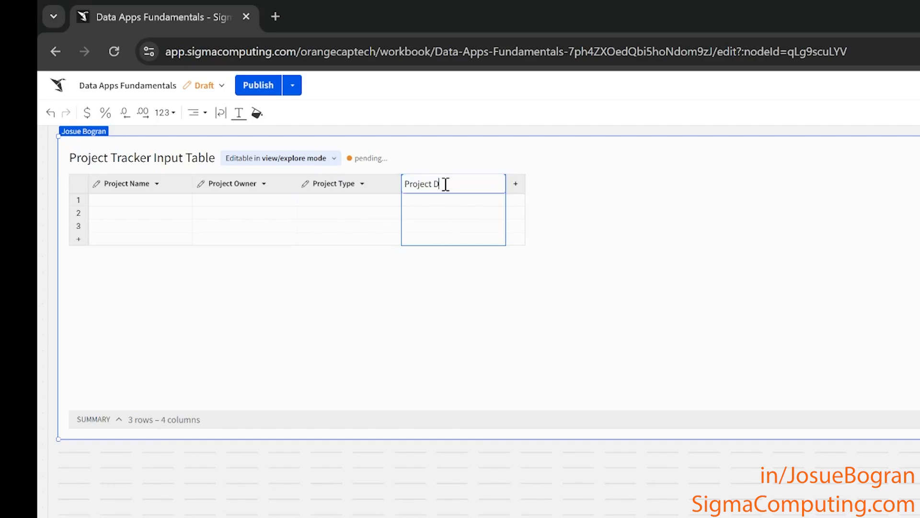
type("ate")
key("Return")
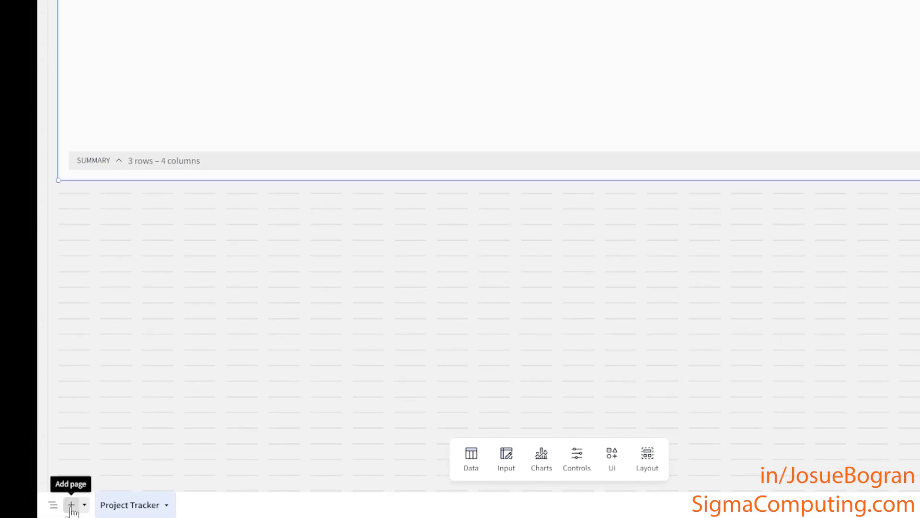
- Add a new workbook page and name it "Data Validation"
left_click(71, 506)
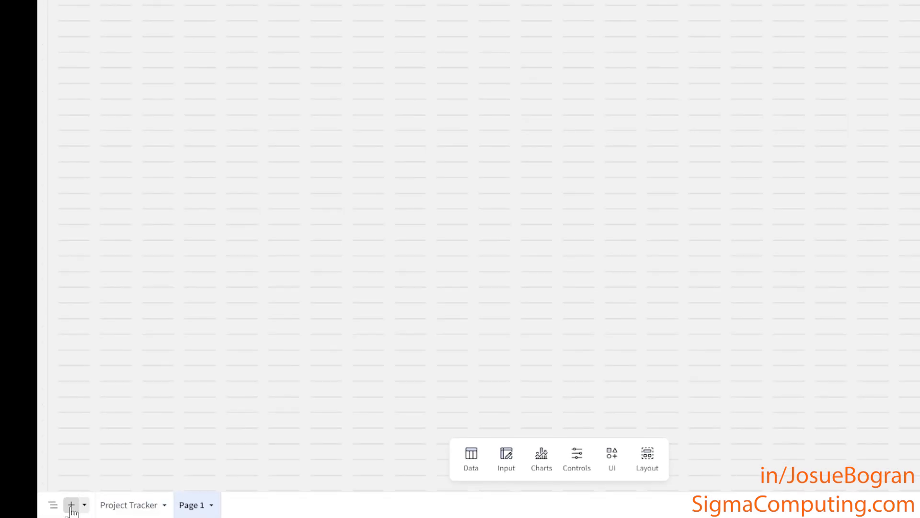
double_click(194, 505)
type("Data Val")
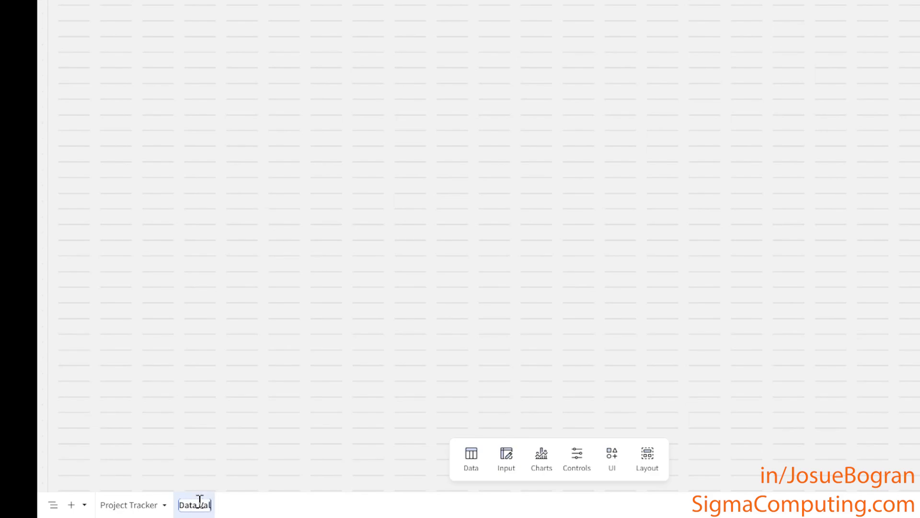
type("idation")
key("Return")
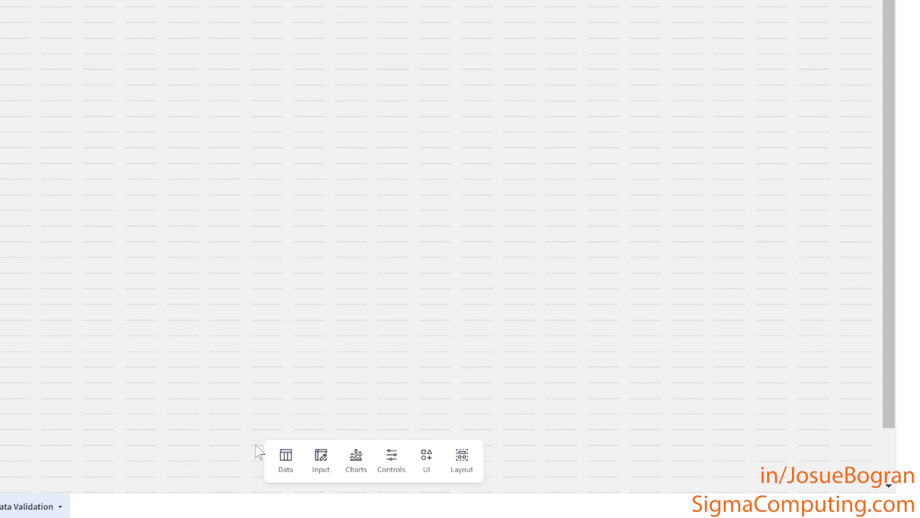
- Create an input table on the Data Validation page by uploading the CSV file with the Name and Team columns
left_click(321, 463)
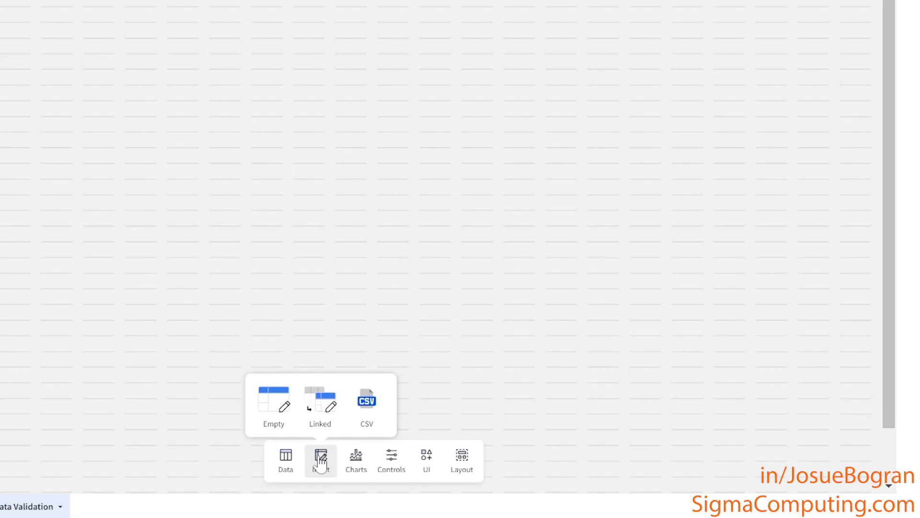
left_click(366, 407)
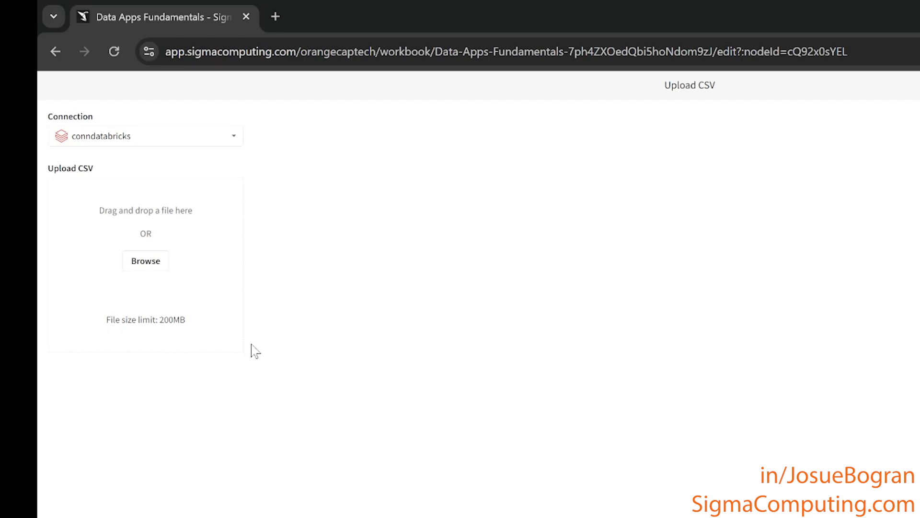
left_click(161, 267)
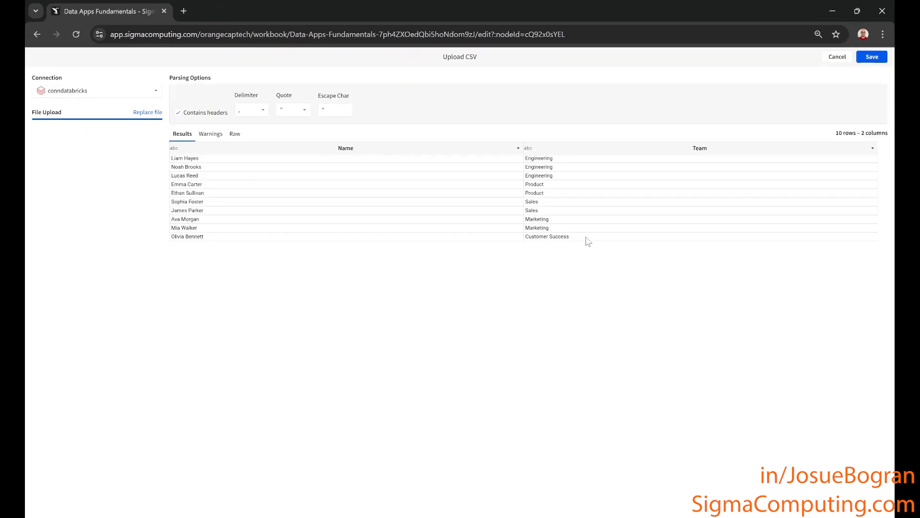
left_click(871, 56)
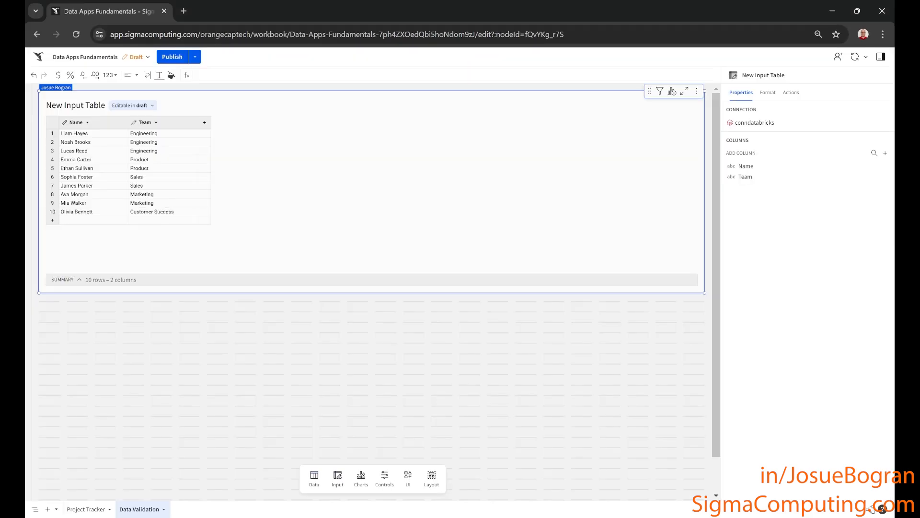
- Title the uploaded Name and Team table "Employees" and narrow it to about a third of the page width
left_click(81, 112)
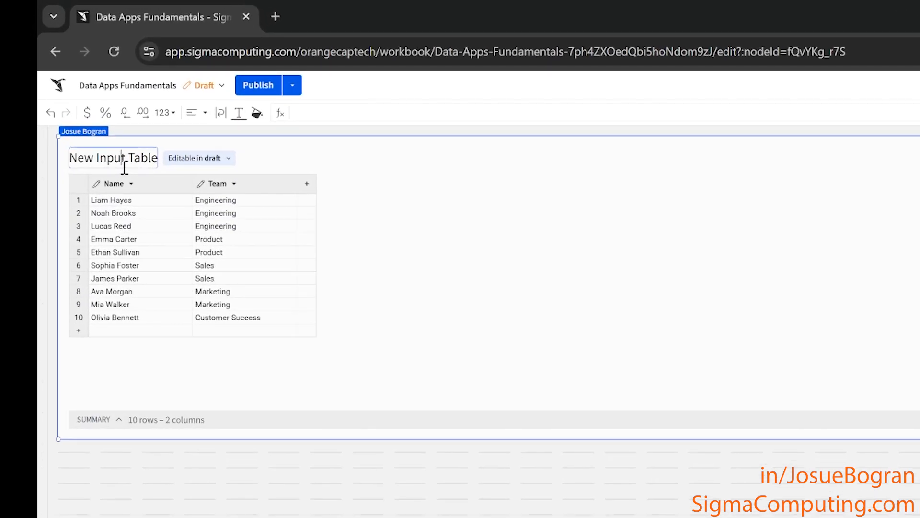
key("ctrl+a")
type("Employe")
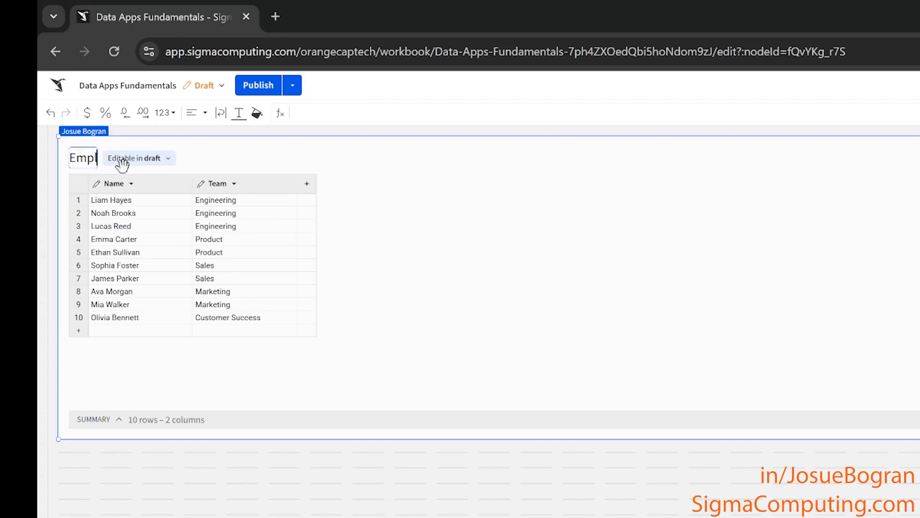
type("es")
key("Return")
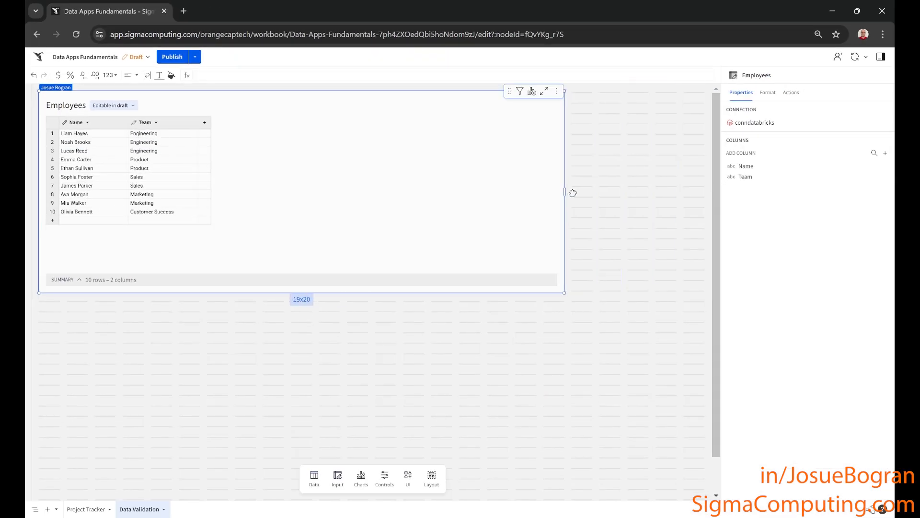
left_click_drag(572, 193, 255, 197)
- Create a second input table by uploading the CSV file with the Project Type column
mouse_move(342, 483)
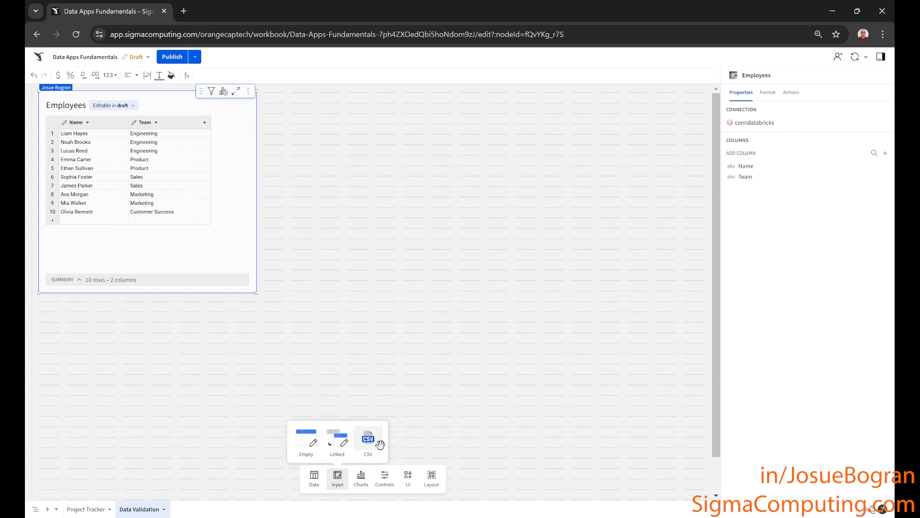
left_click(372, 437)
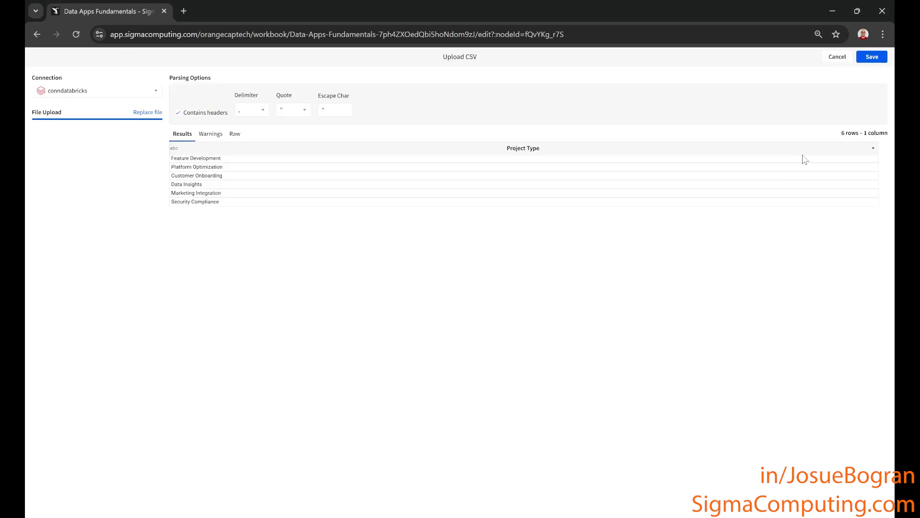
left_click(864, 58)
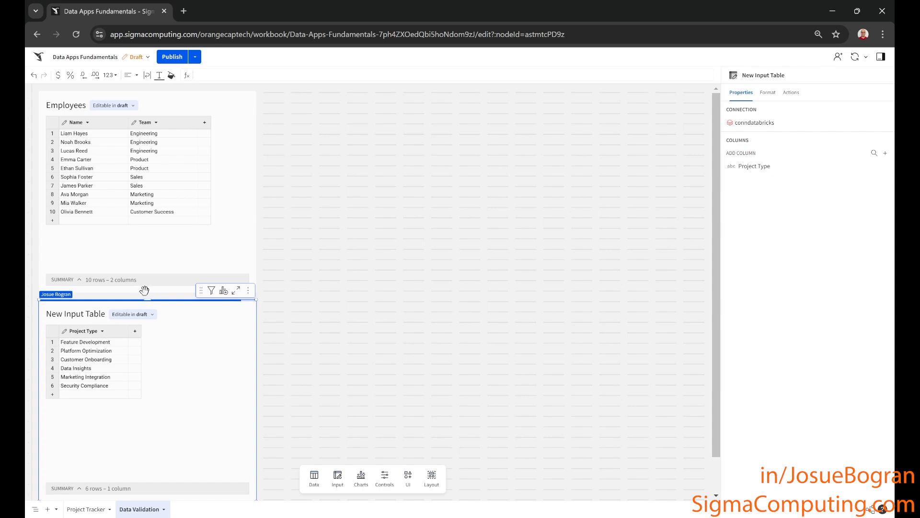
- Title the new table "Project Types" and place it beside the Employees table
double_click(71, 316)
type("Project Types")
key("Return")
left_click_drag(154, 307, 378, 98)
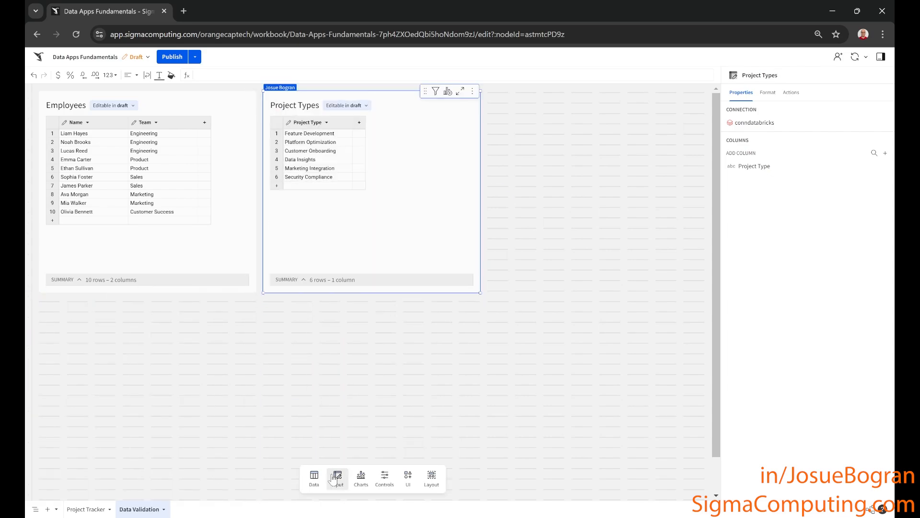
- Create a third input table by uploading the CSV file with the Status and Status Category columns
mouse_move(338, 477)
left_click(368, 437)
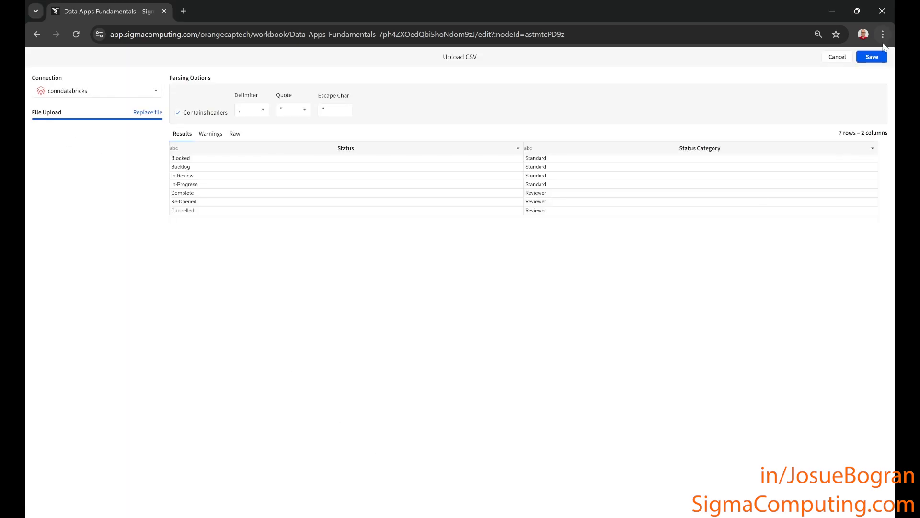
left_click(873, 57)
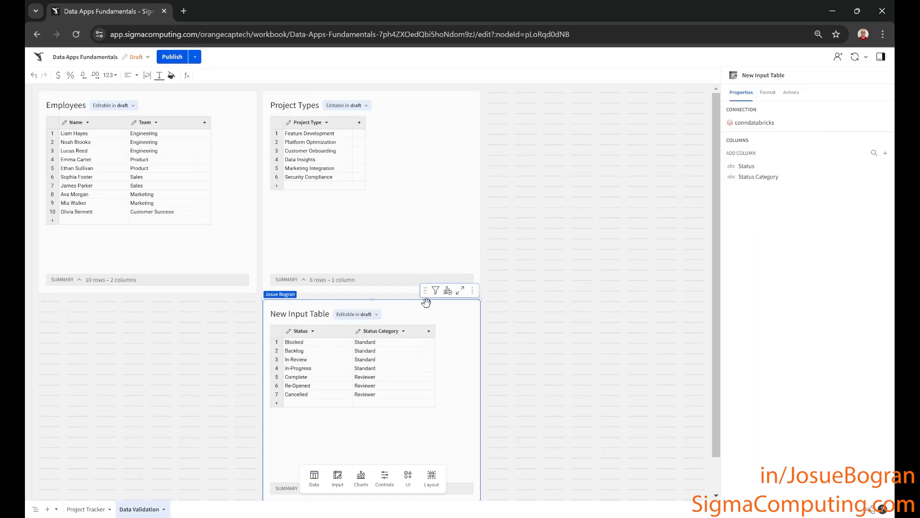
- Place the status table beside the Project Types table and title it "Status Types"
left_click_drag(302, 307, 527, 109)
double_click(527, 106)
type("Status Types")
key("Return")
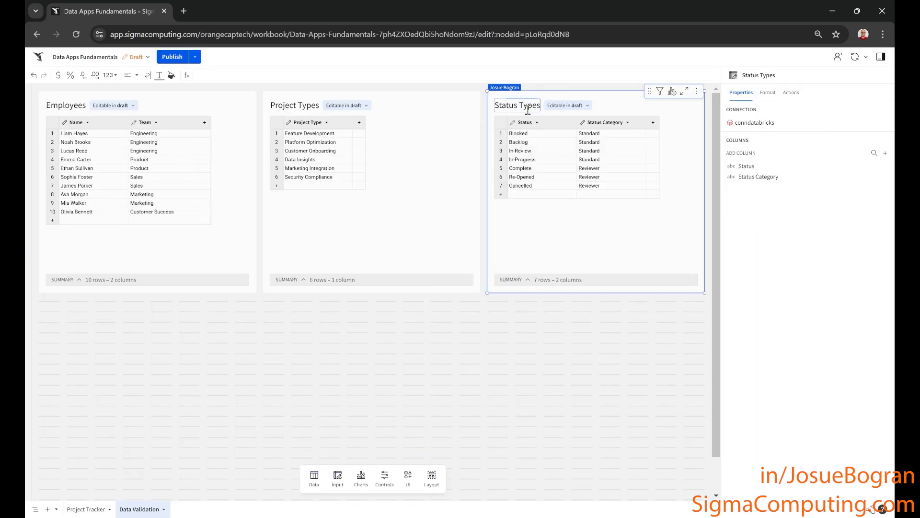
- Add a text input control below the input table on the Project Tracker page and title it "Project Name"
left_click(76, 509)
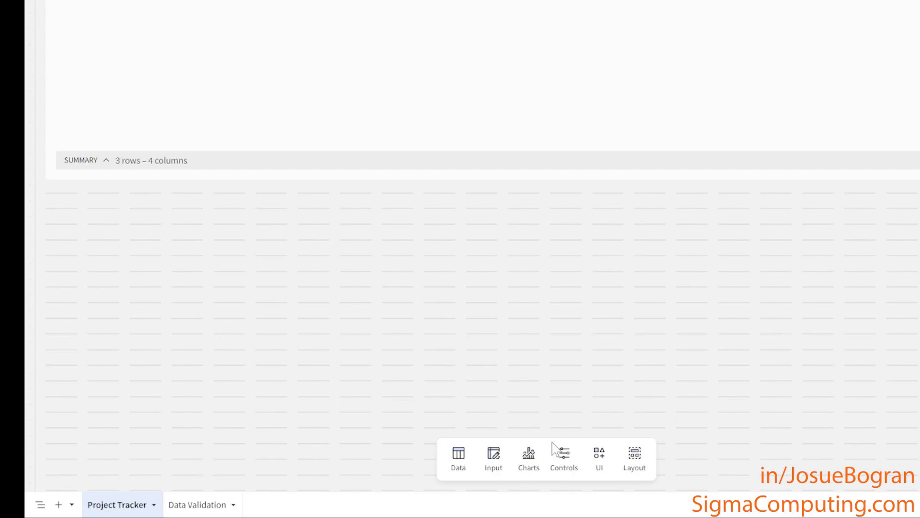
left_click(565, 460)
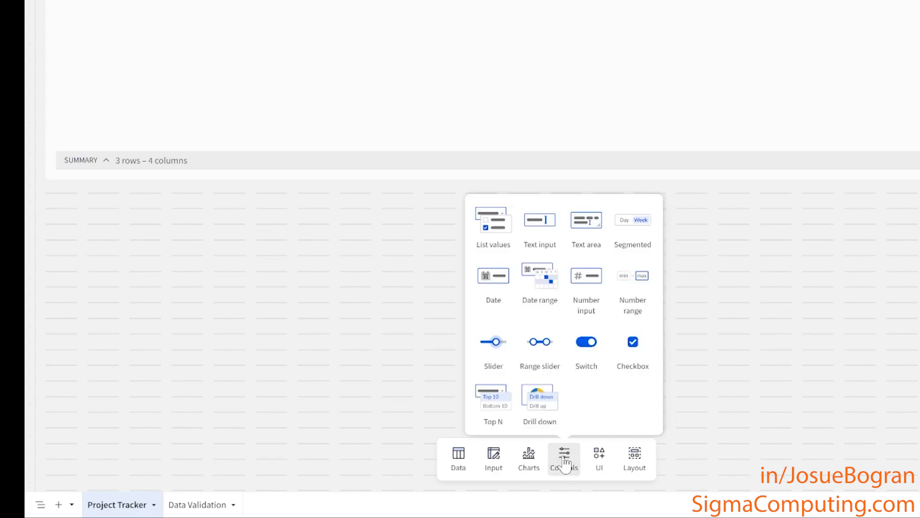
left_click(534, 232)
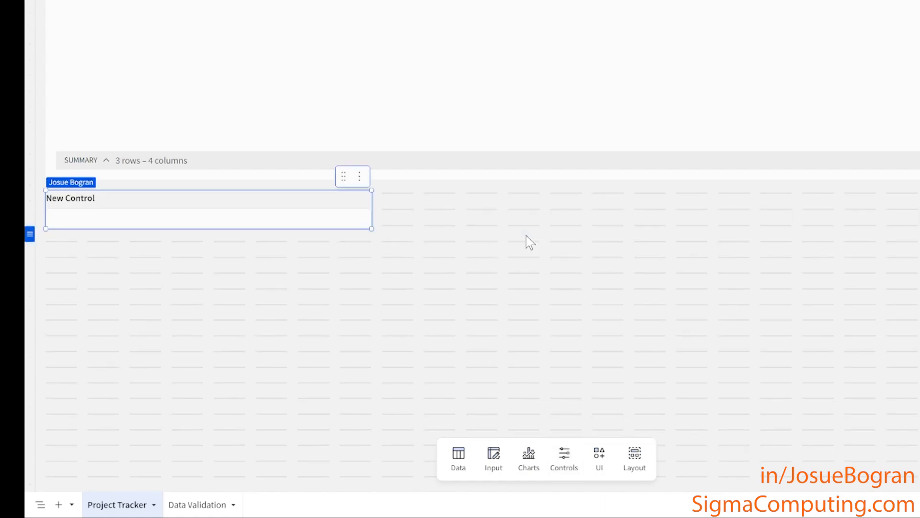
triple_click(84, 197)
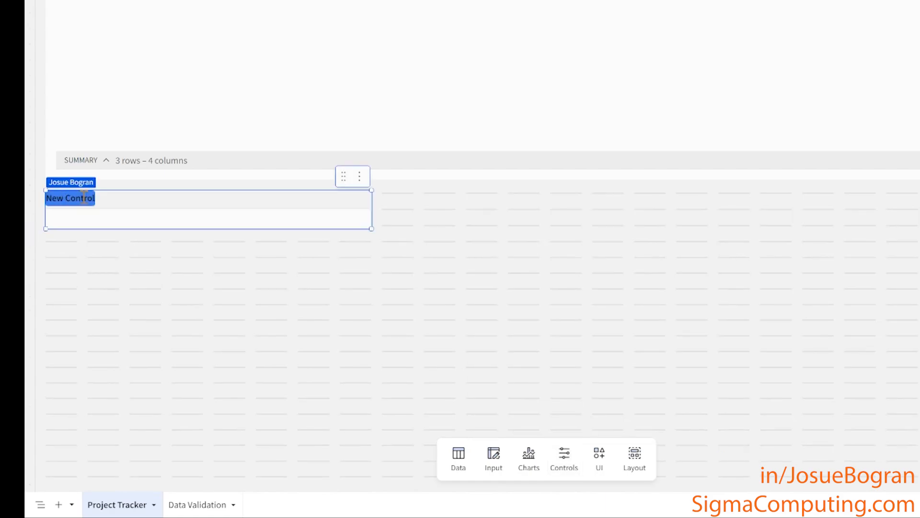
type("Project Name")
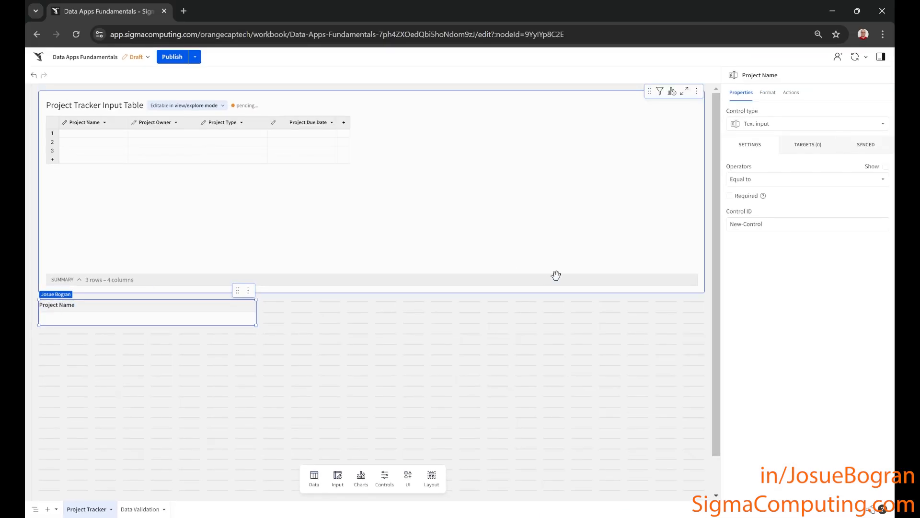
- Set the Project Name control's ID to cp-ProjectName
left_click(797, 223)
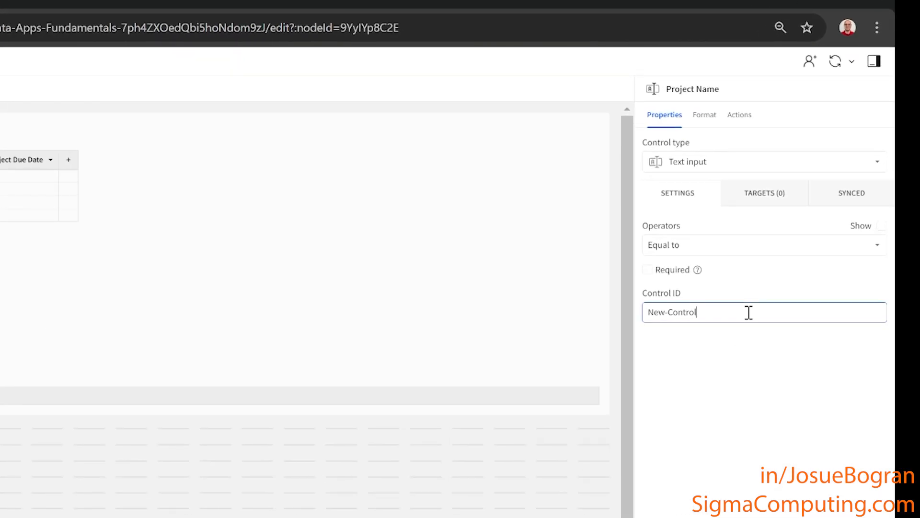
key("ctrl+a")
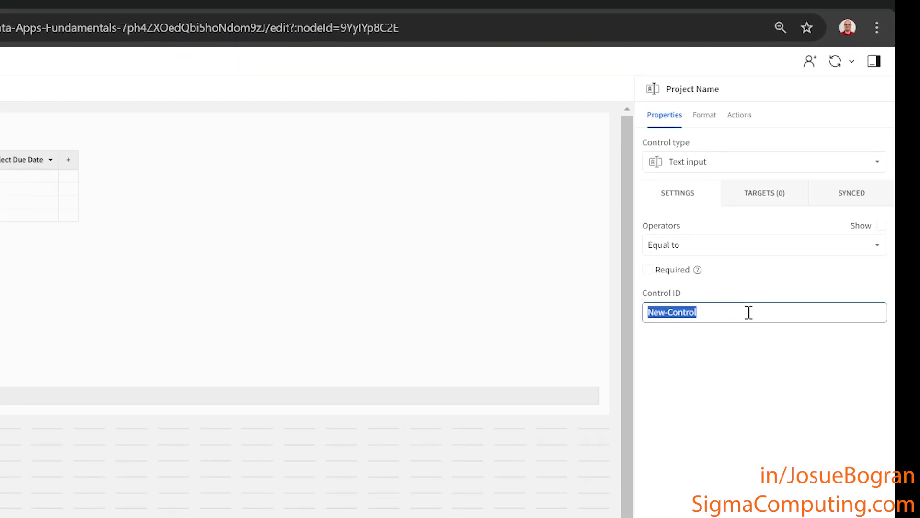
type("cp-Proje")
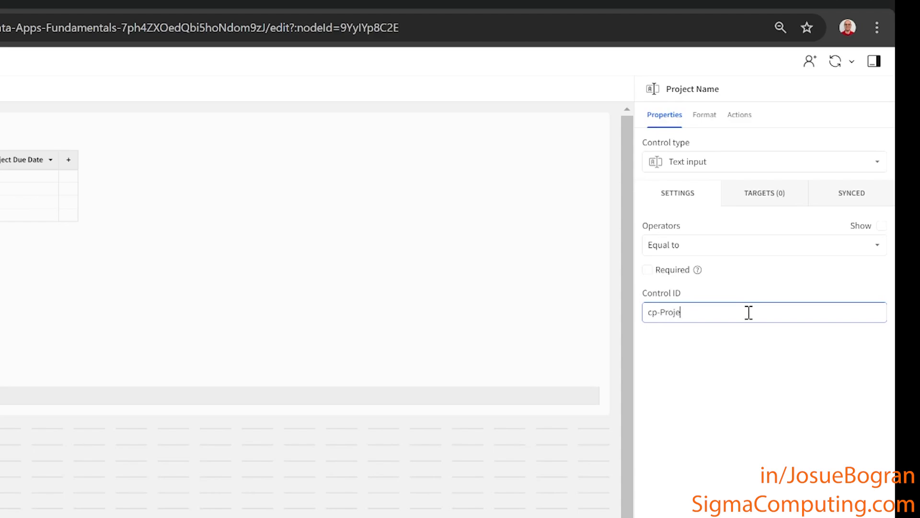
type("ctName")
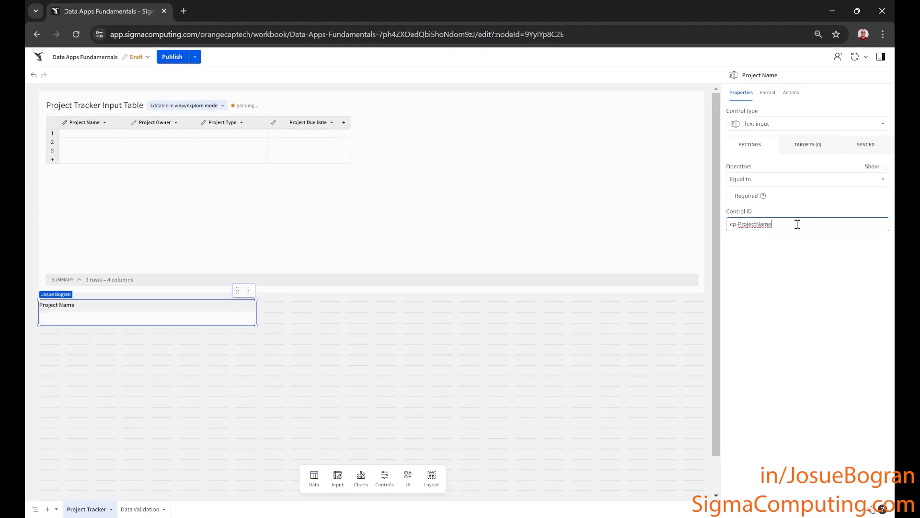
key("Return")
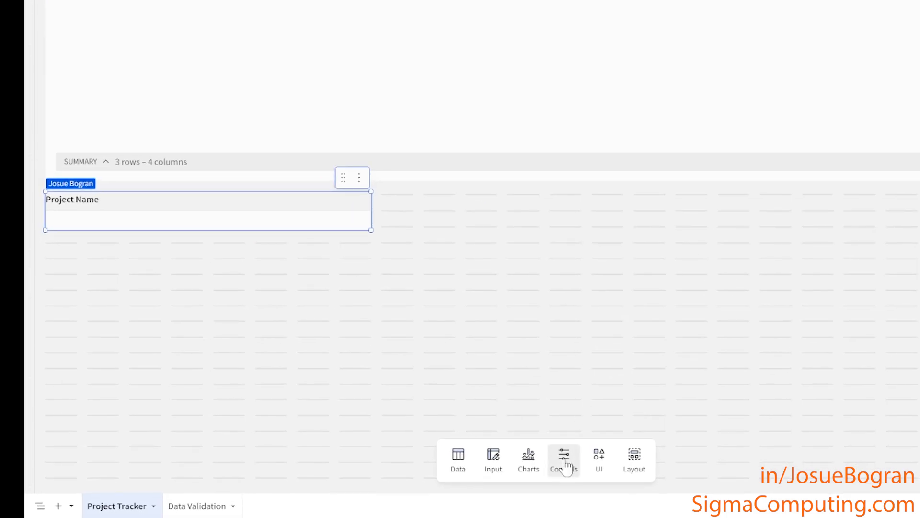
- Add a list values control below the Project Name control and title it "Project Owner"
left_click(565, 465)
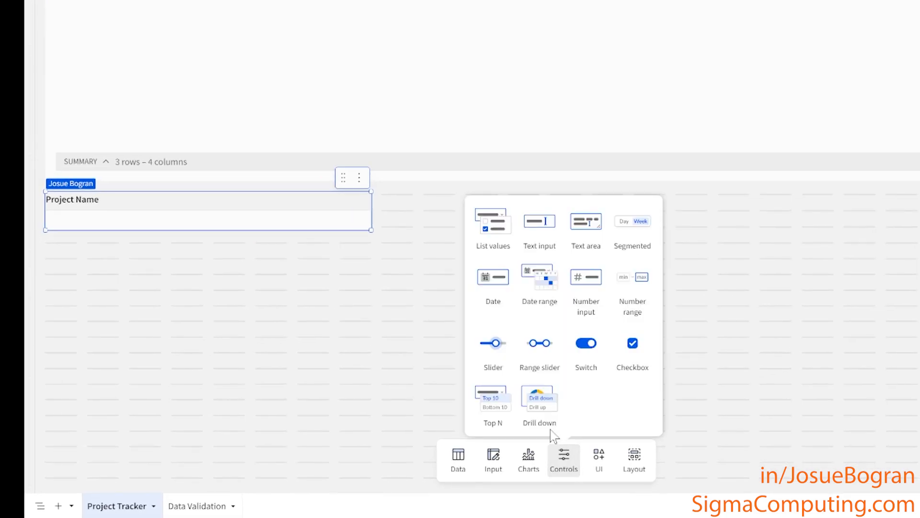
left_click(485, 233)
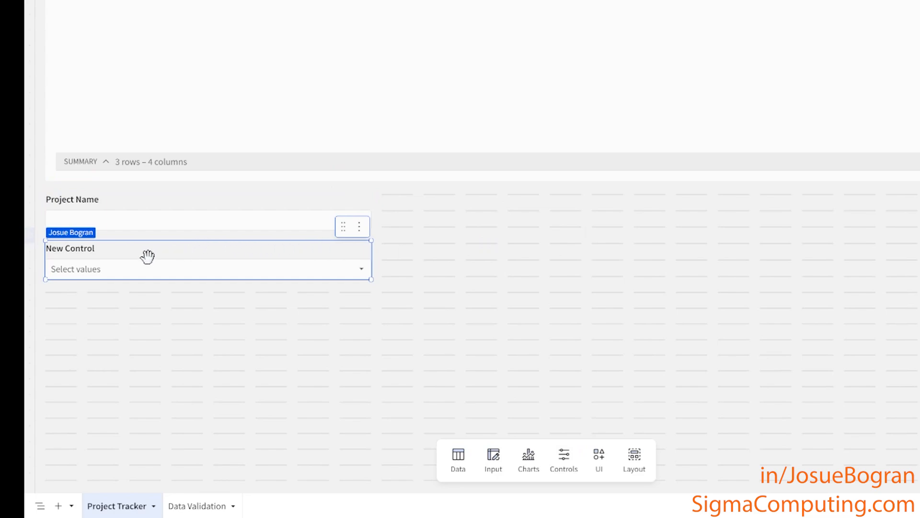
triple_click(79, 249)
type("Project Owner")
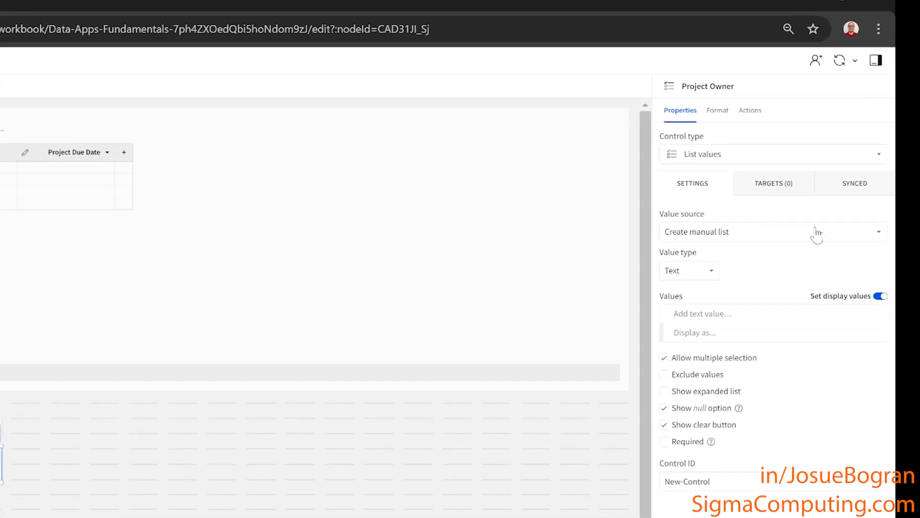
- Set the Project Owner control's value source to the Employees table on the Data Validation page
left_click(817, 234)
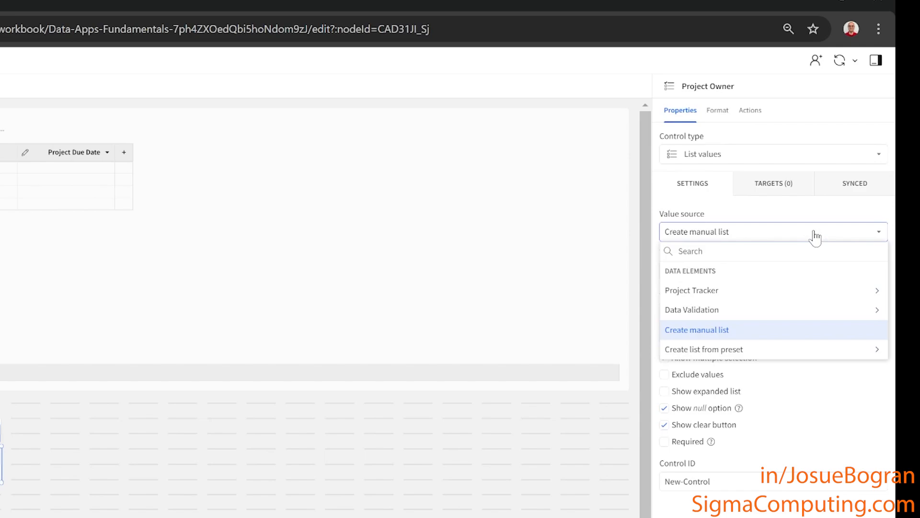
left_click(816, 235)
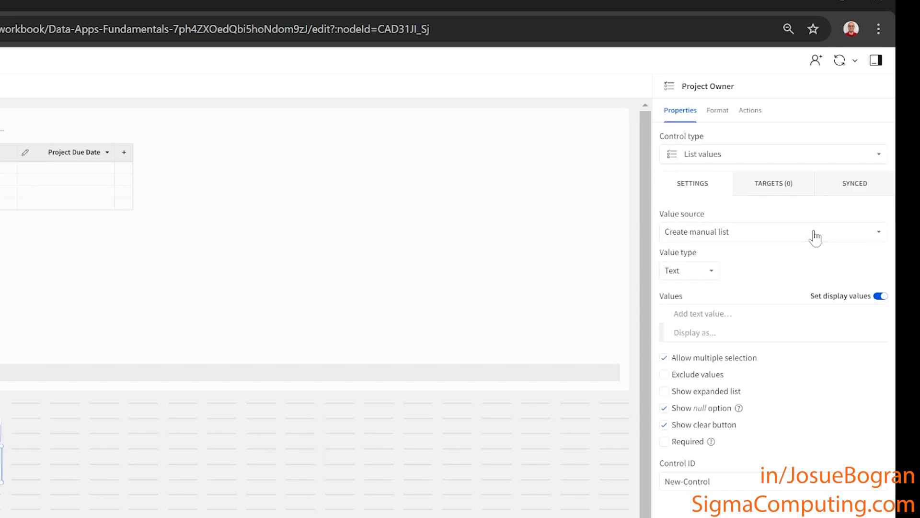
left_click(816, 235)
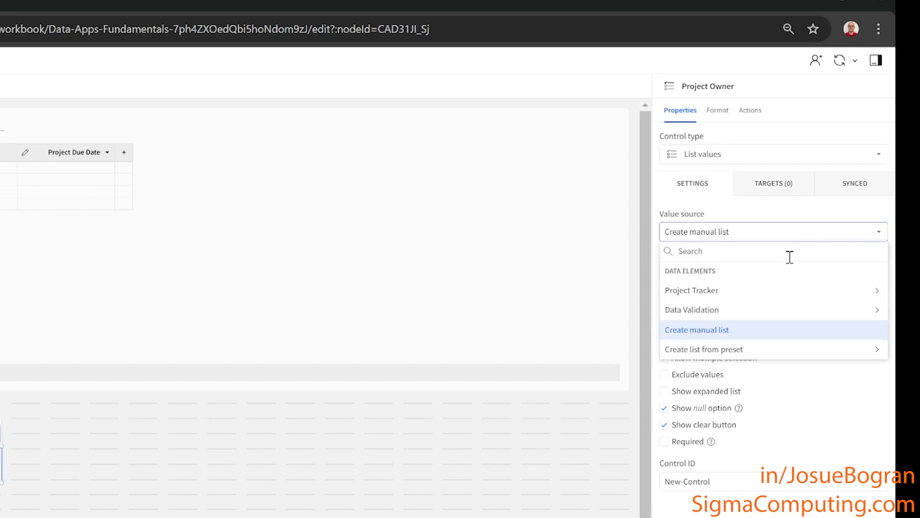
mouse_move(743, 312)
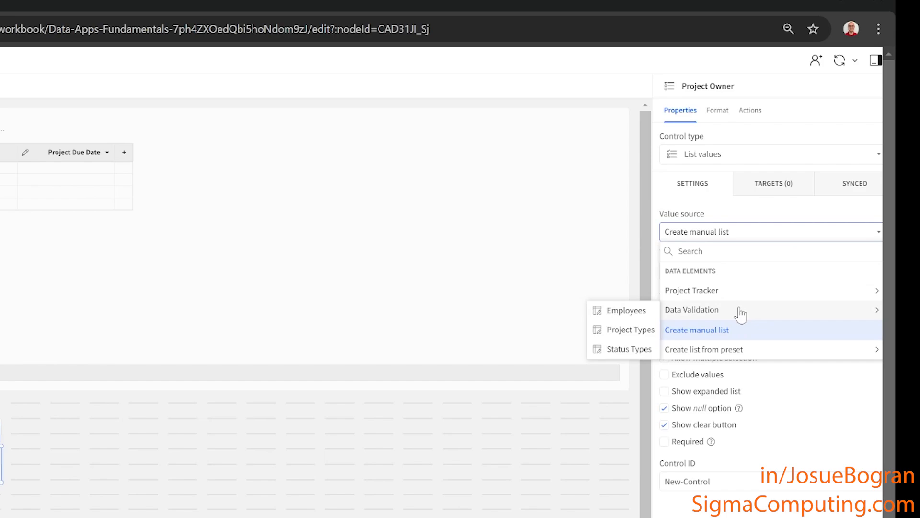
left_click(652, 312)
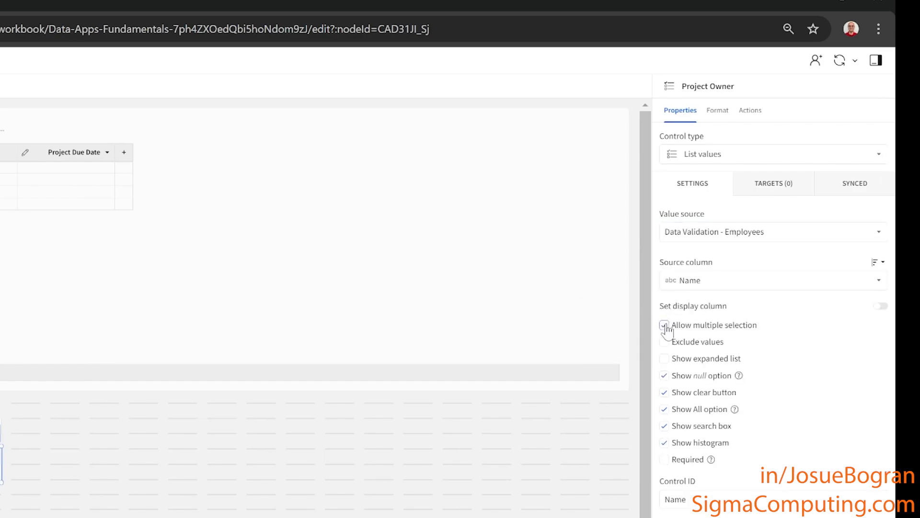
- Disable multiple selection, the null option and the histogram for the Project Owner control and set its control ID to cp-ProjectOwner
left_click(664, 326)
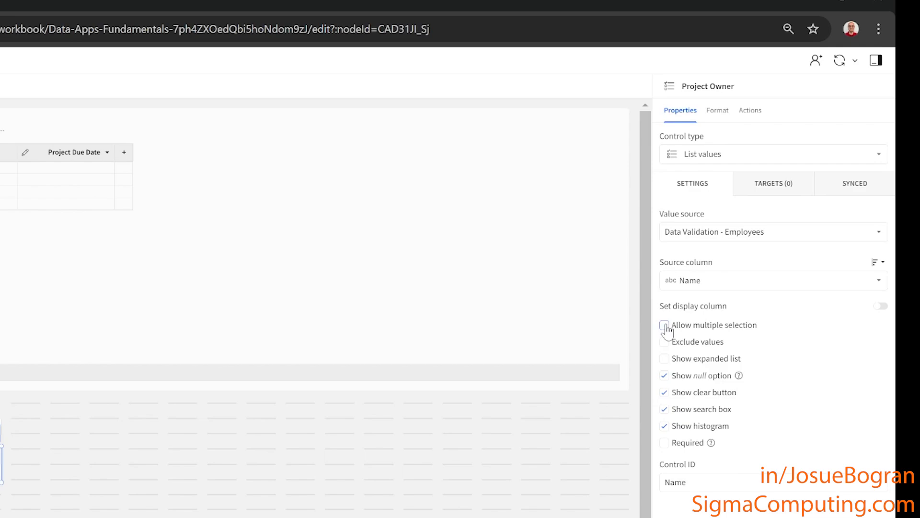
left_click(664, 375)
left_click(665, 425)
left_click(694, 481)
type("cp-ProjectOwner")
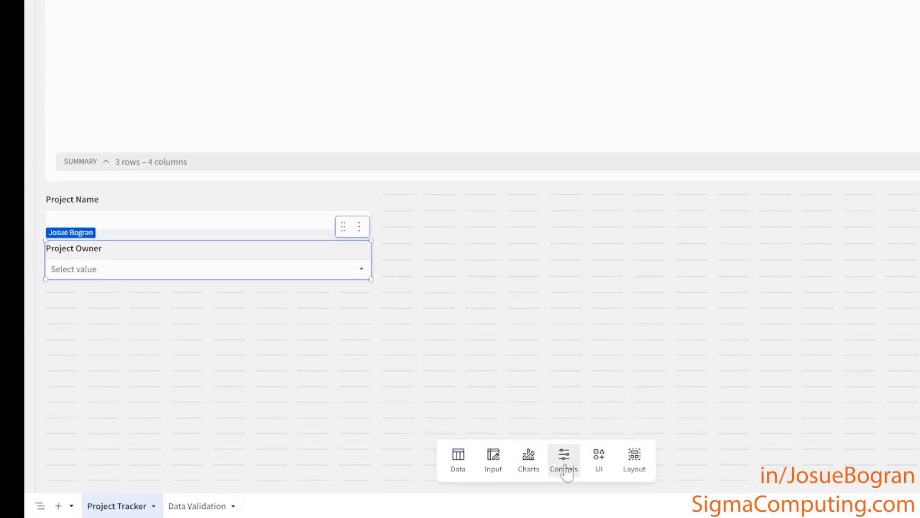
- Add another list values control below Project Owner and title it "Project Type"
left_click(385, 479)
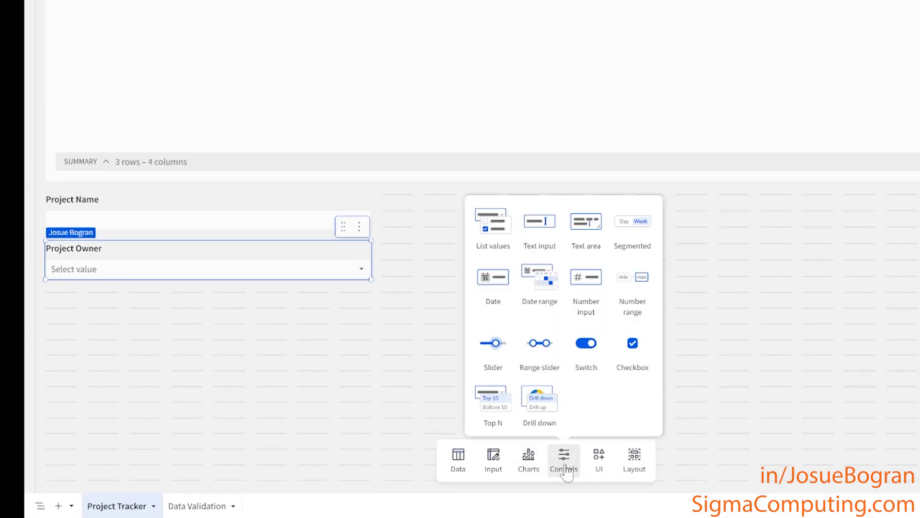
left_click(493, 229)
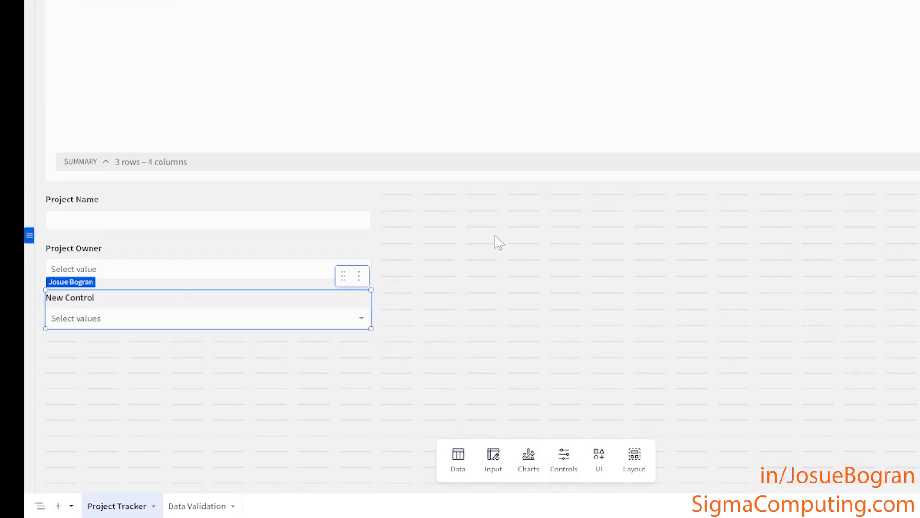
double_click(76, 297)
type("Projec")
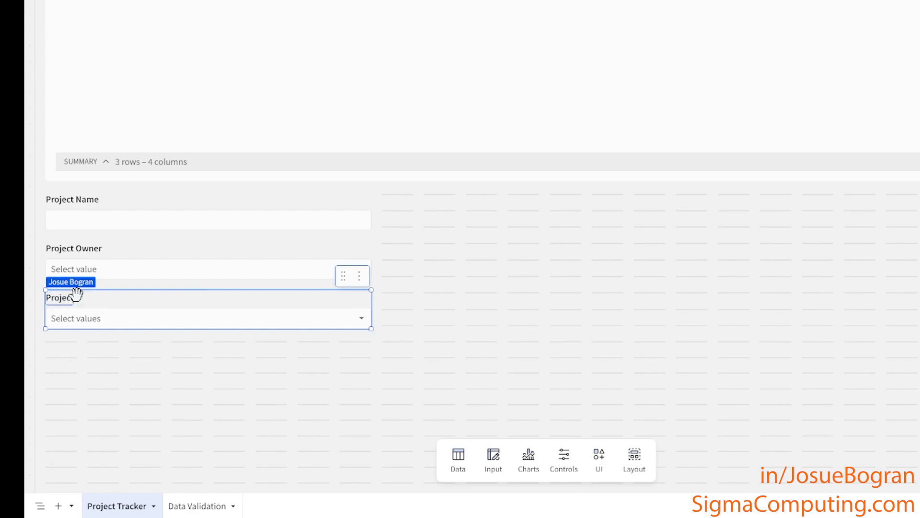
type("t Type")
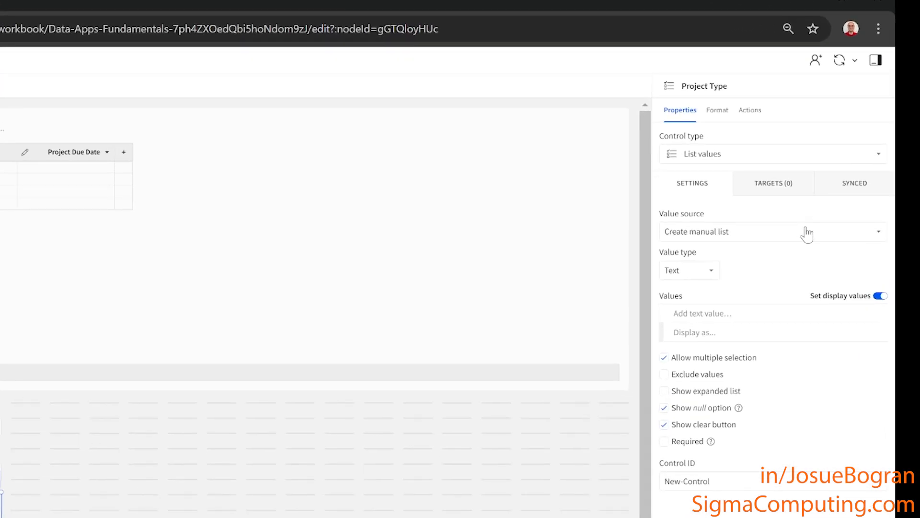
- Set the Project Type control's value source to the Project Types table on the Data Validation page
left_click(807, 233)
mouse_move(659, 310)
left_click(652, 331)
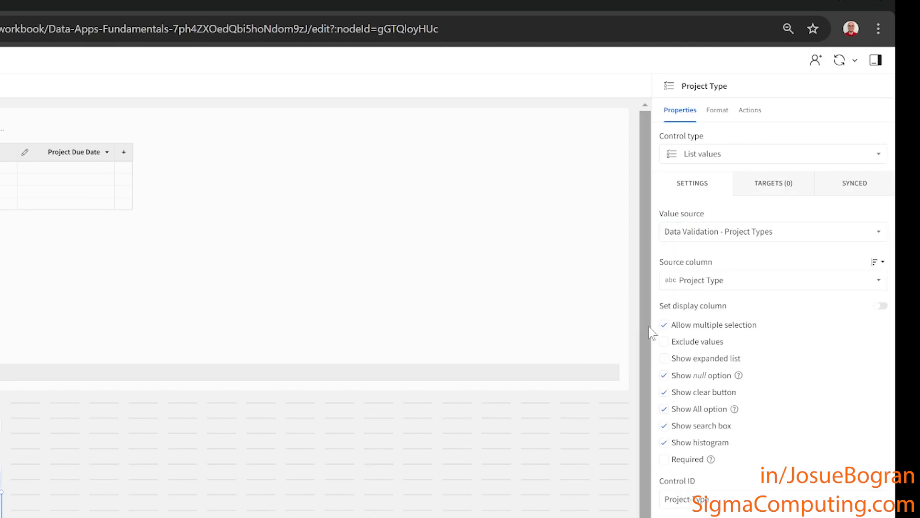
- Disable multiple selection, the null option and the histogram for the Project Type control and set its control ID to cp-ProjectType
left_click(679, 325)
left_click(669, 376)
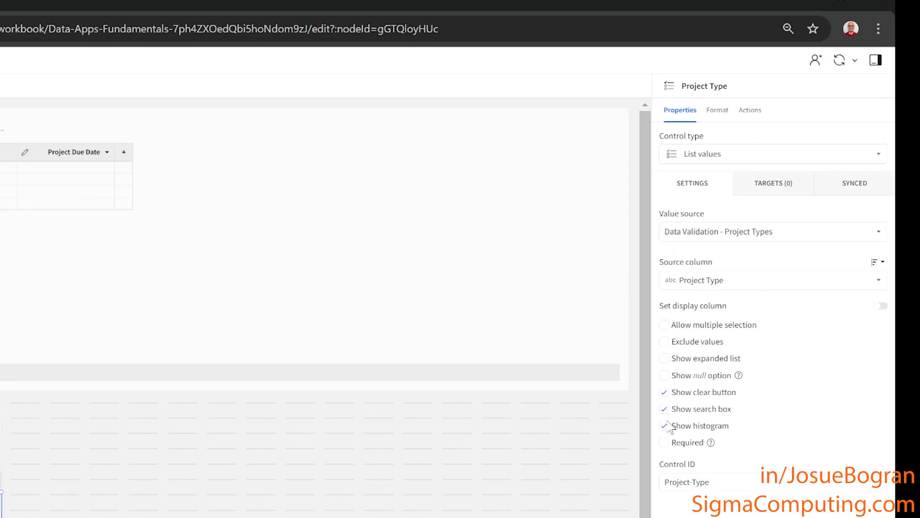
left_click(668, 425)
triple_click(697, 480)
type("cp-P")
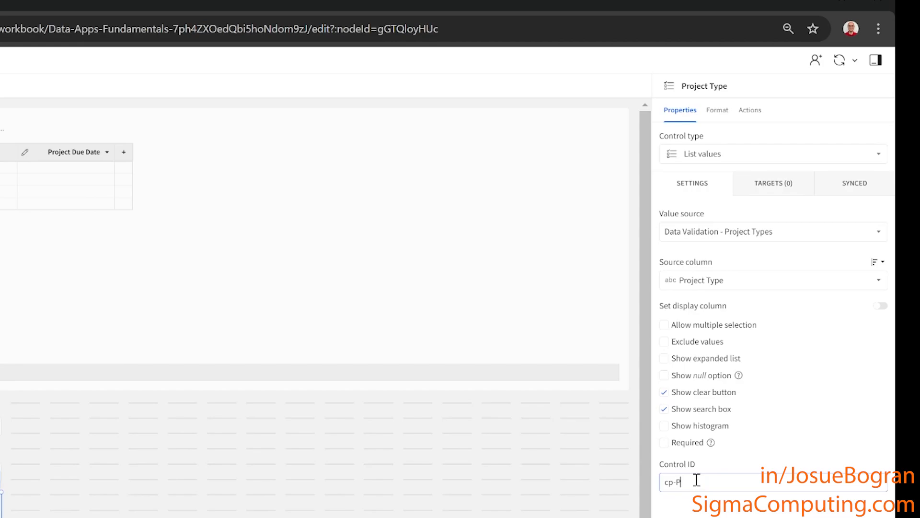
type("rojectType")
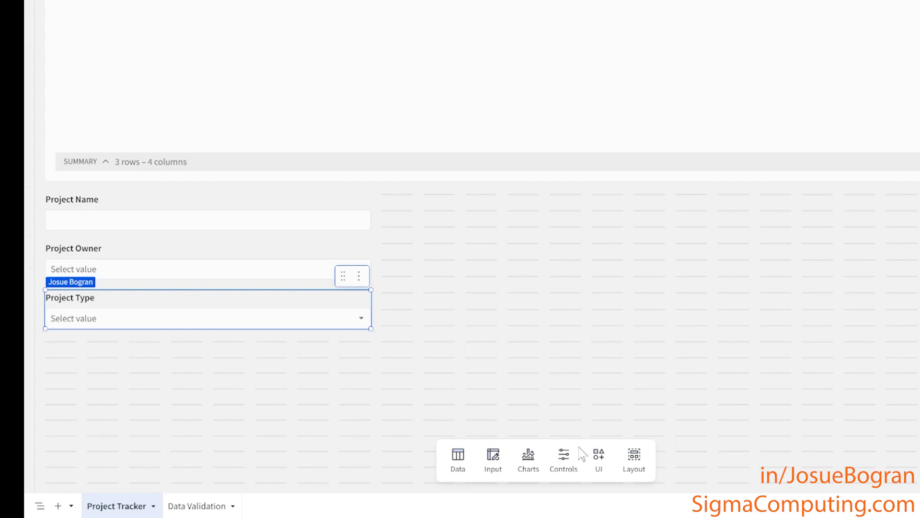
- Add a date control below the Project Type control and title it "Project Due Date"
left_click(576, 461)
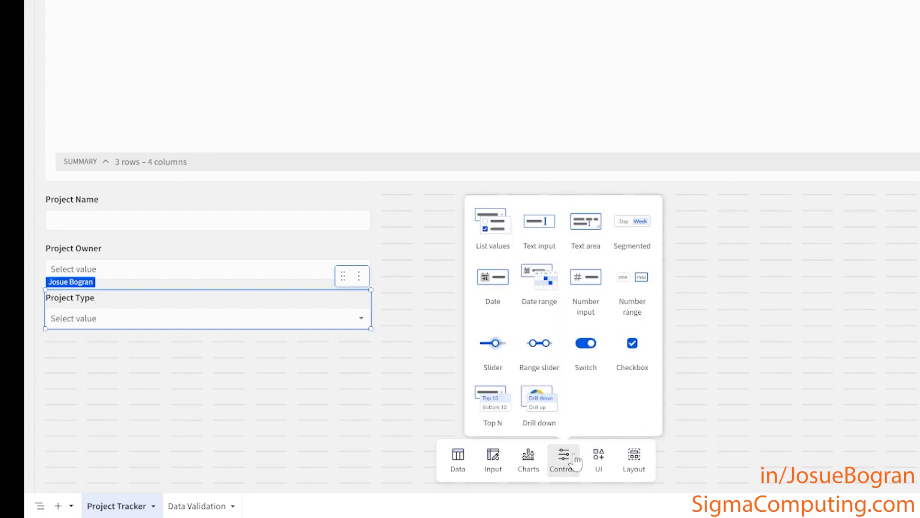
left_click(501, 278)
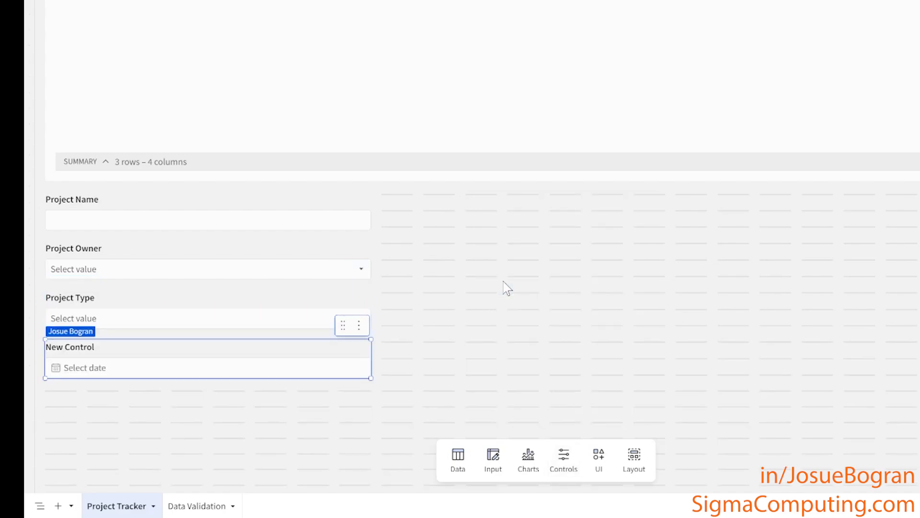
triple_click(89, 345)
type("Project Due Date")
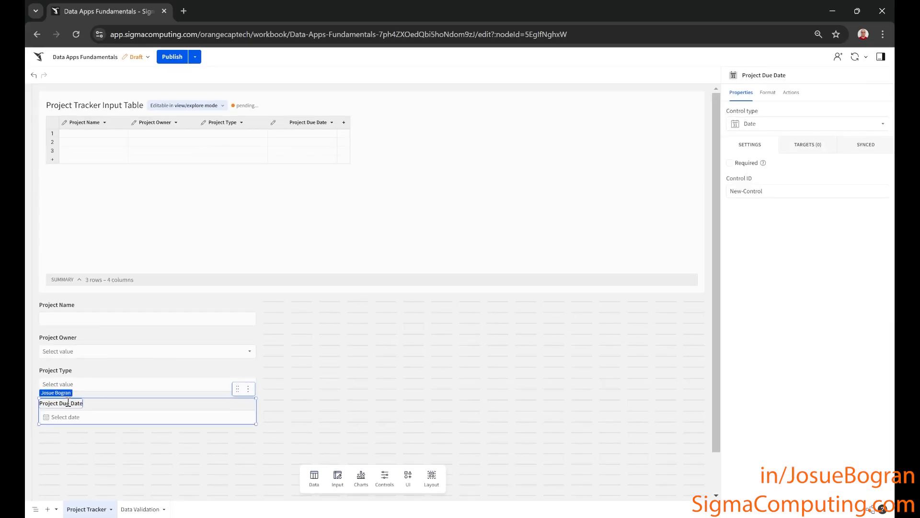
- Set the Project Due Date control's ID to cp-ProjectDueDate
left_click(816, 194)
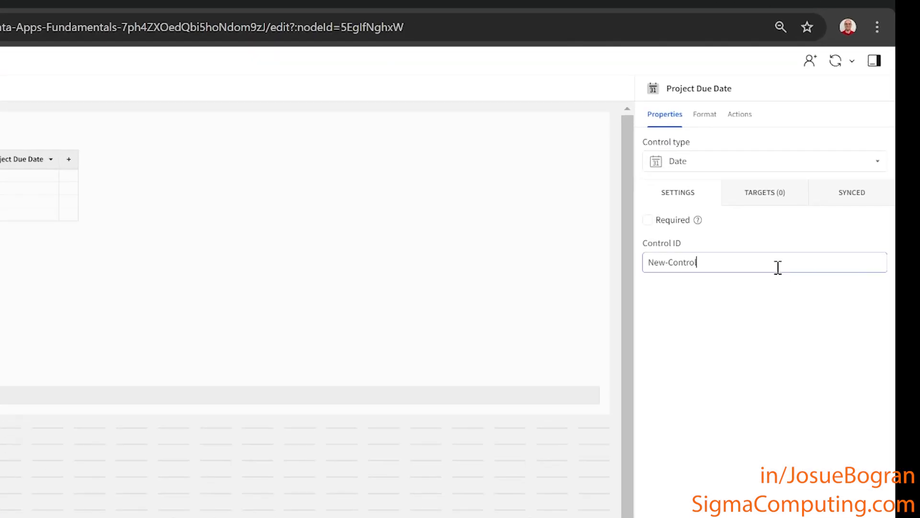
key("ctrl+a")
type("cp-ProjectDueDate")
key("Return")
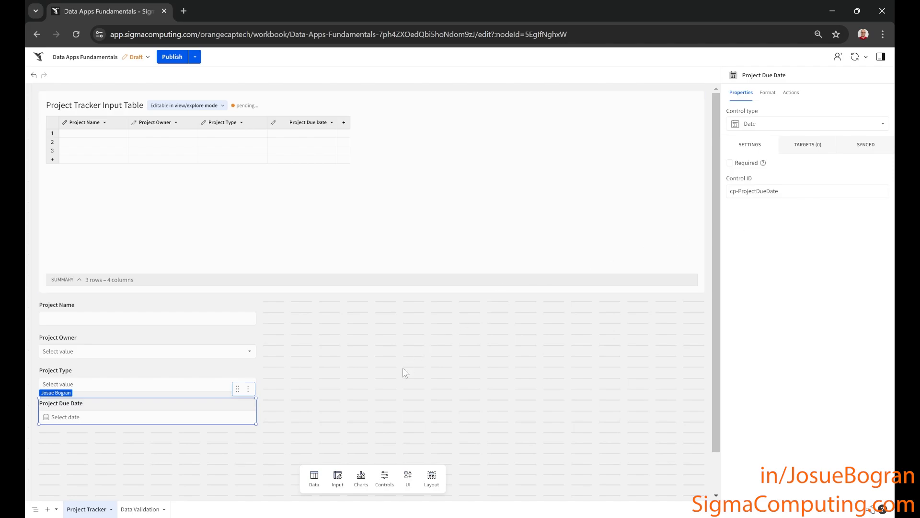
- Add a button element below the Project Due Date control and set its text to "Create Project"
left_click(377, 401)
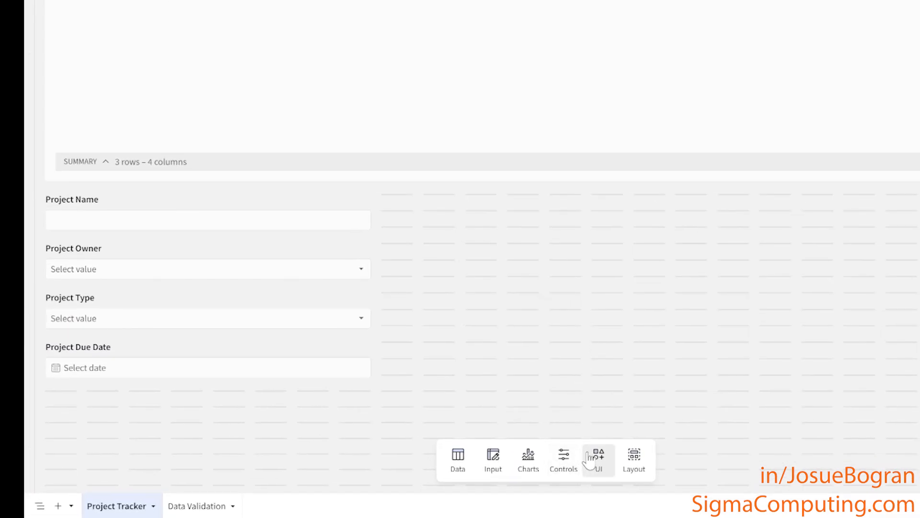
left_click(598, 459)
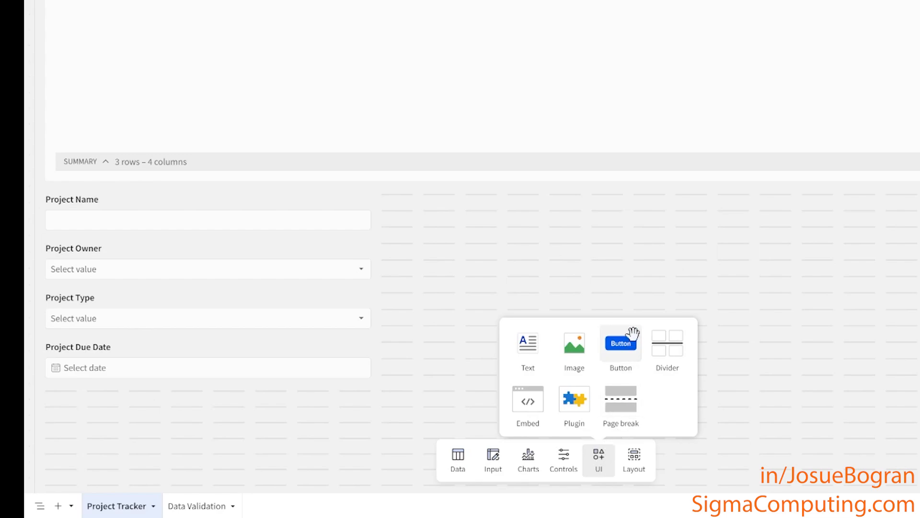
left_click(620, 343)
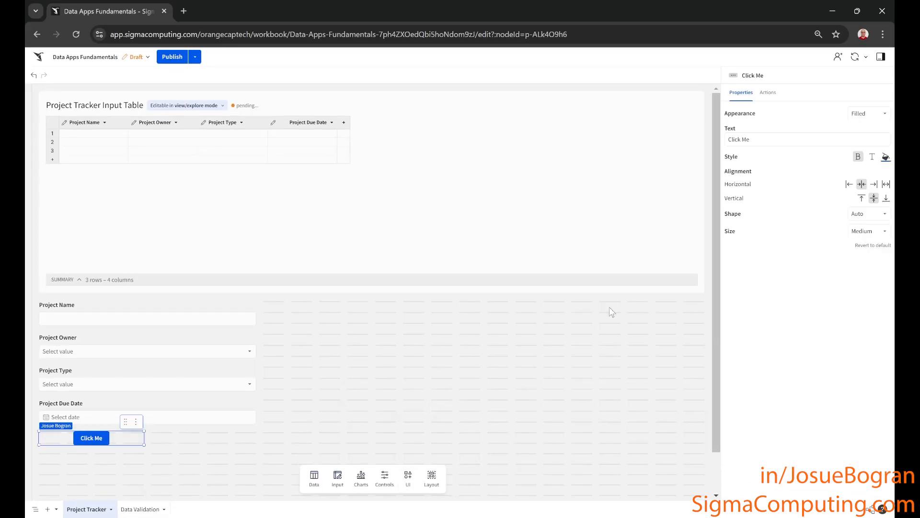
left_click(768, 140)
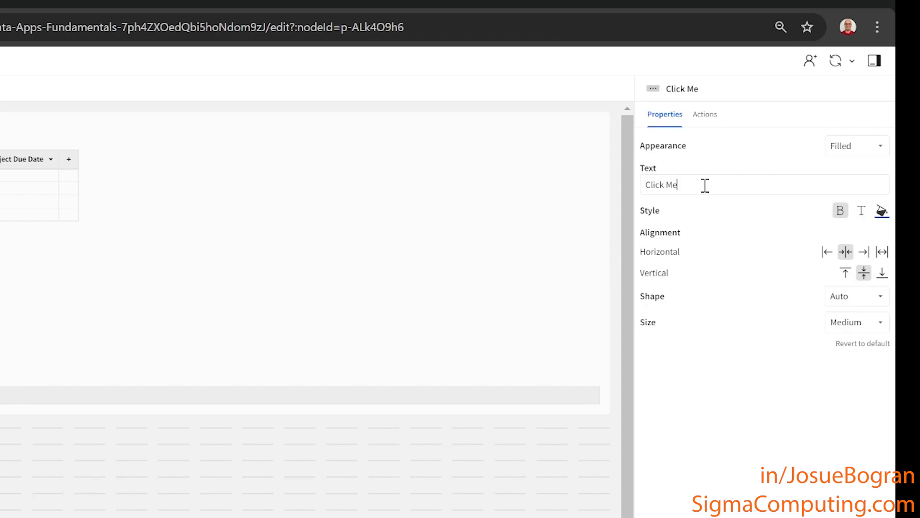
triple_click(705, 185)
type("Create Project")
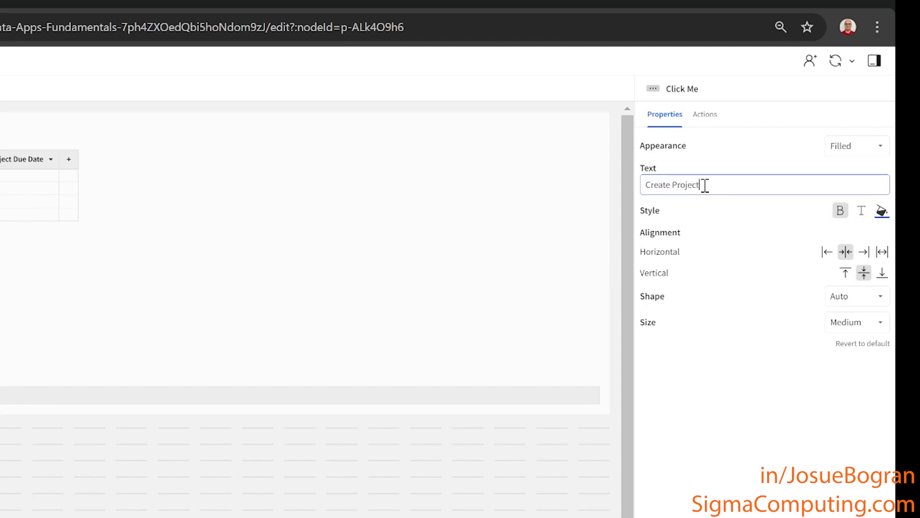
key("Return")
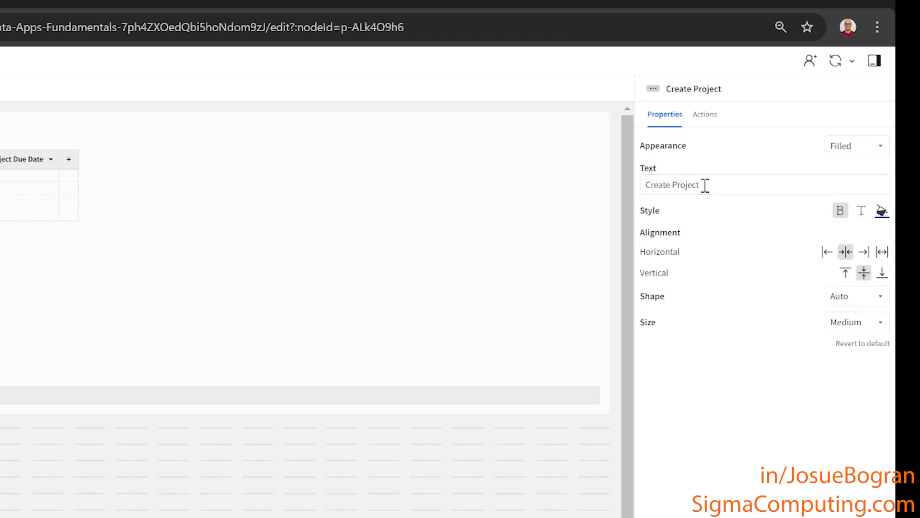
left_click(703, 121)
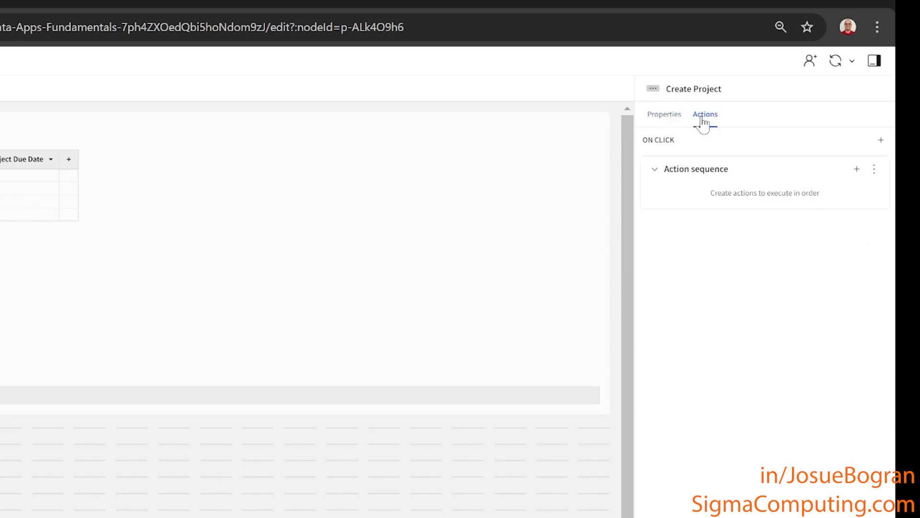
left_click(675, 117)
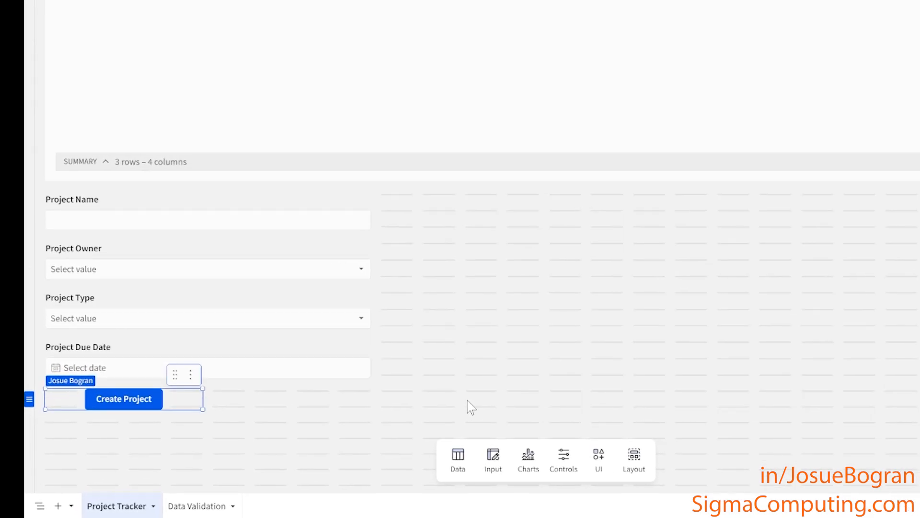
- Group the four project entry controls and the Create Project button into a container
left_click(468, 401)
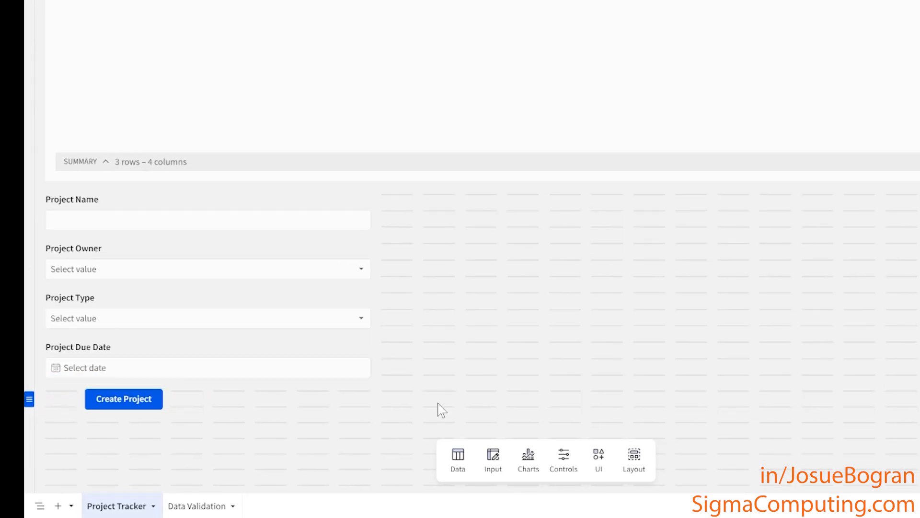
left_click_drag(394, 396, 114, 220)
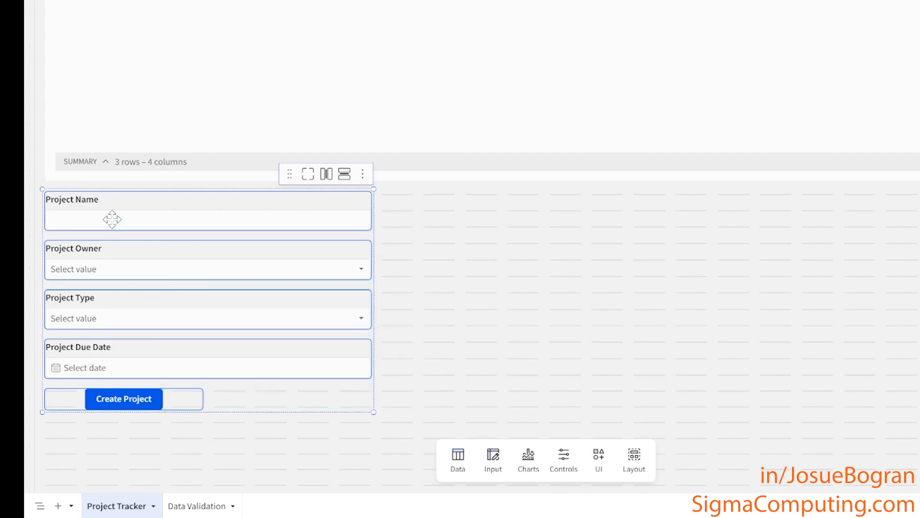
left_click(310, 177)
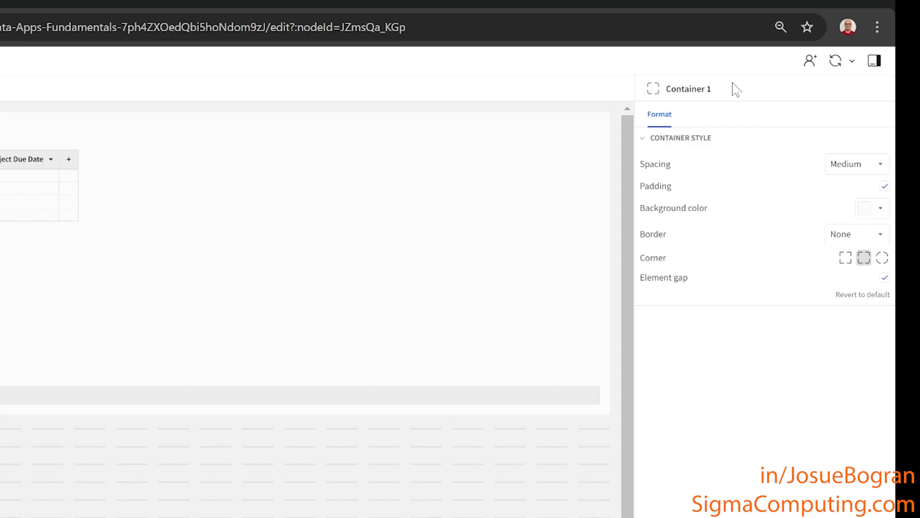
- Rename the new container "Create Project Container"
double_click(685, 88)
type("Create Project Cont")
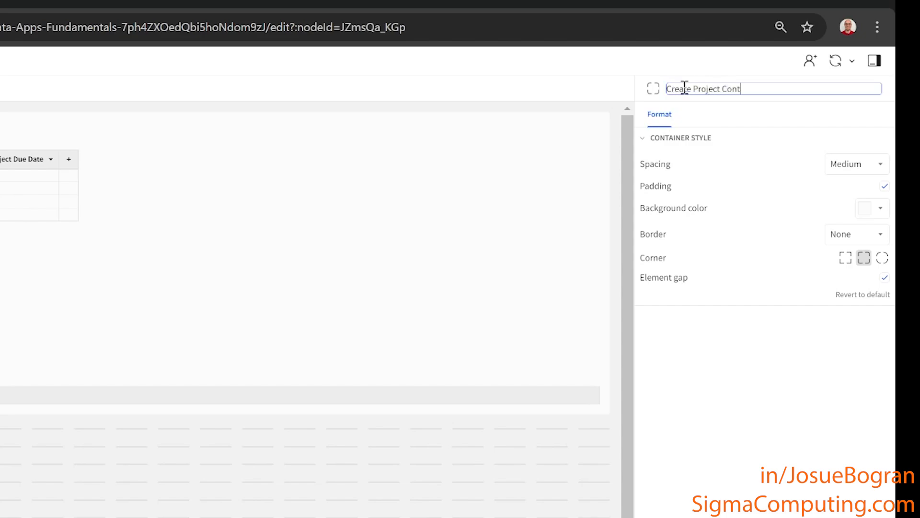
type("ainer")
key("Return")
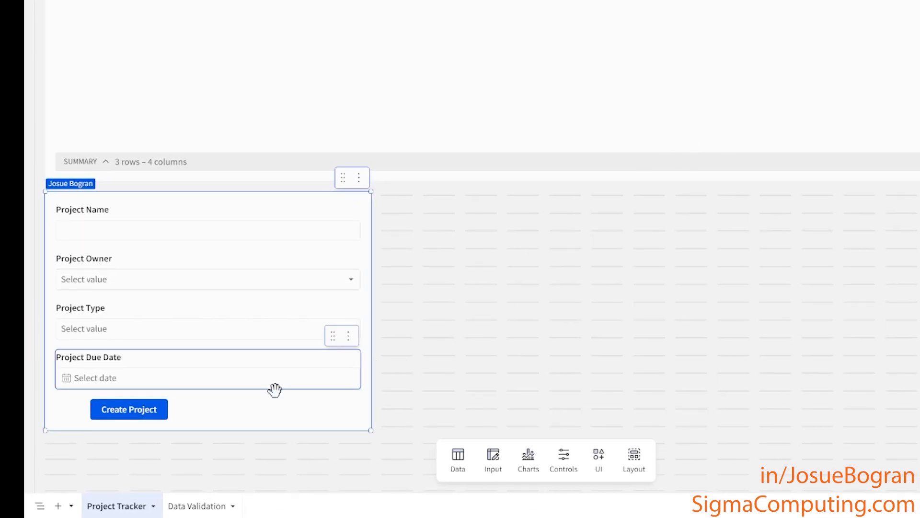
- Add an on-click action to the Create Project button that inserts a row into the Project Tracker Input Table from the entry controls
left_click(198, 411)
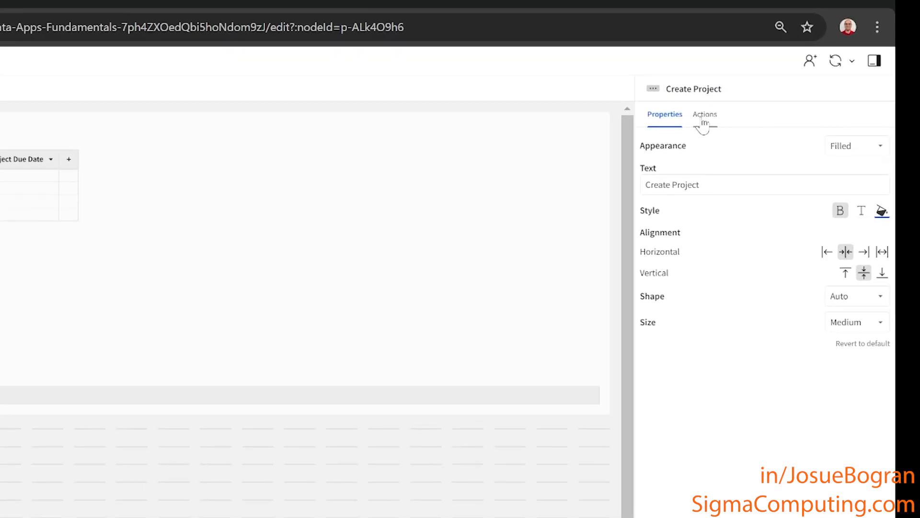
left_click(702, 120)
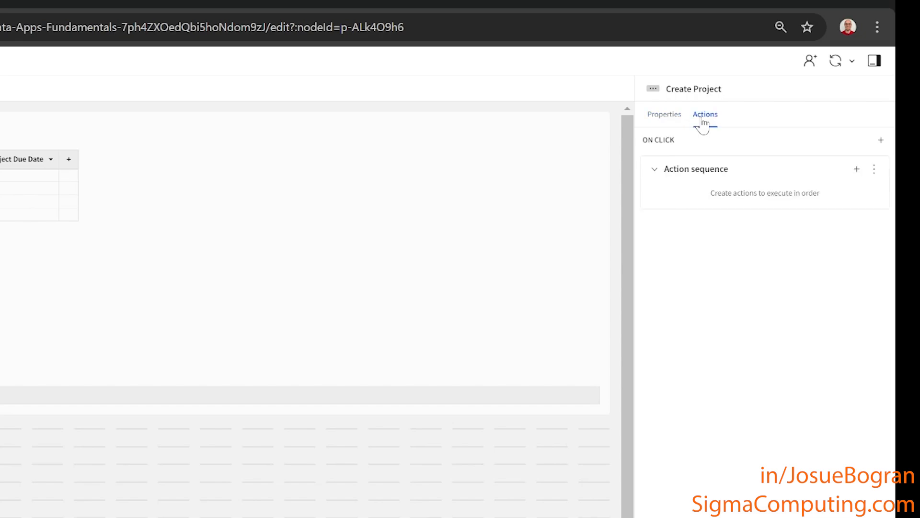
left_click(857, 169)
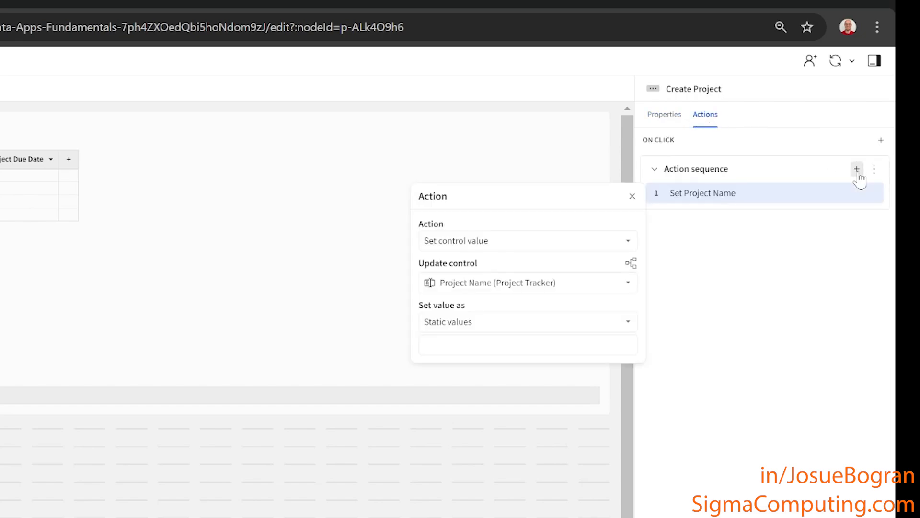
left_click(569, 246)
scroll(577, 386, "down", 2)
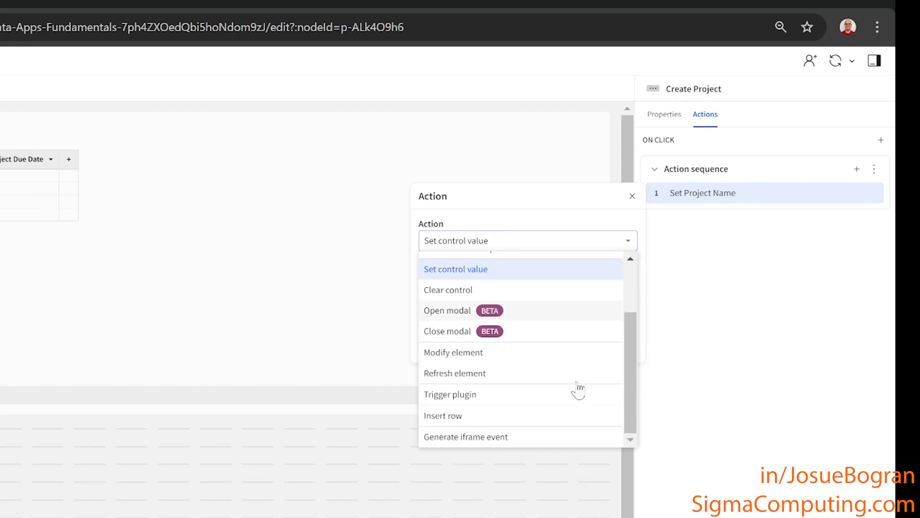
left_click(540, 416)
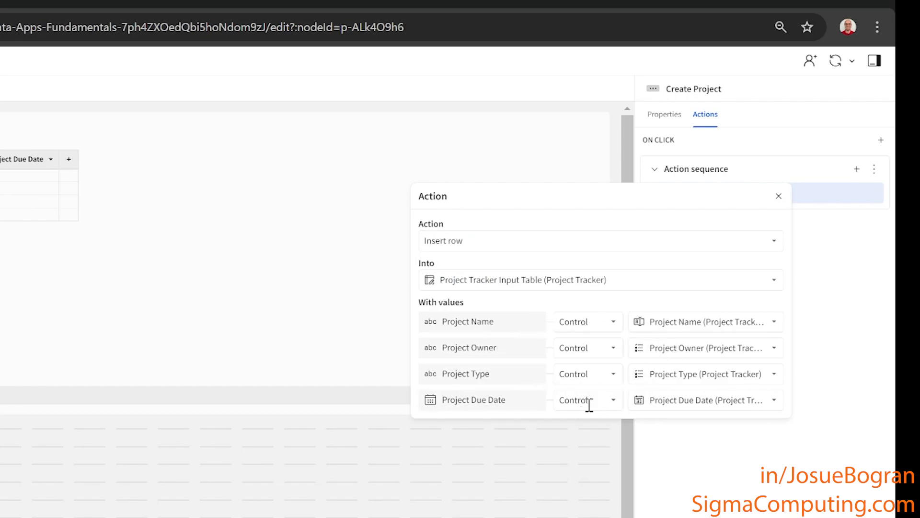
left_click(749, 460)
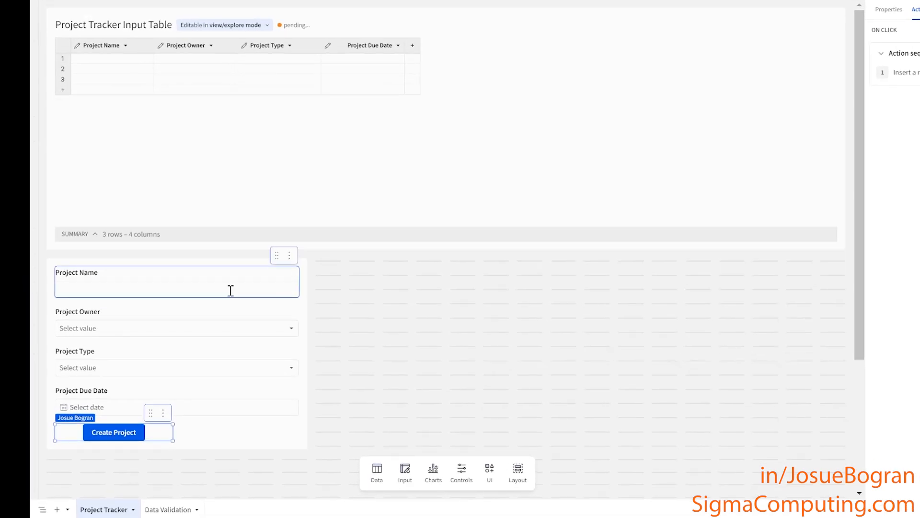
- Fill in the entry form with project name "Test 1", the sixth listed project owner and the Platform Optimization type
left_click(192, 326)
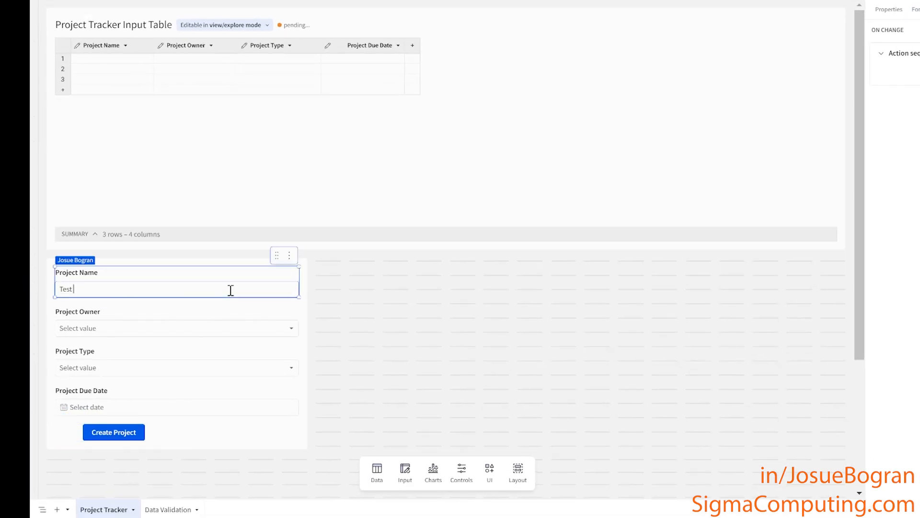
left_click(204, 329)
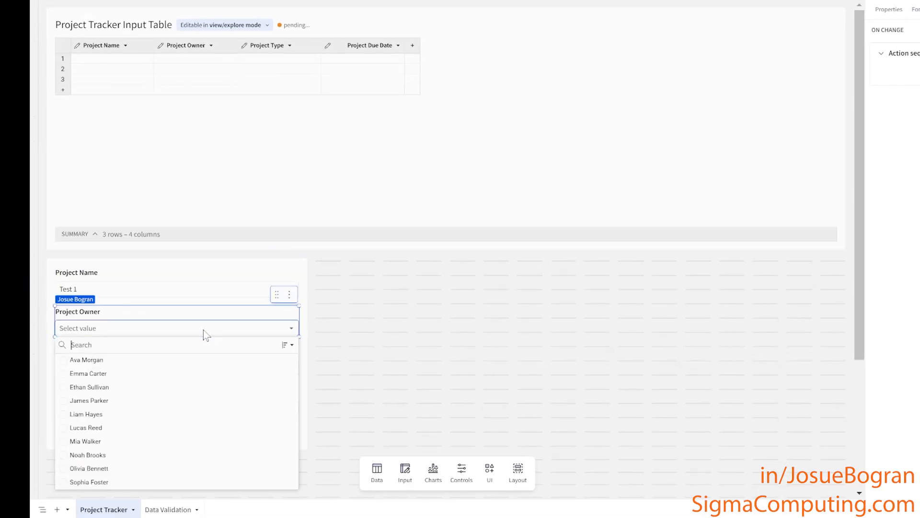
left_click(115, 428)
left_click(129, 375)
left_click(134, 373)
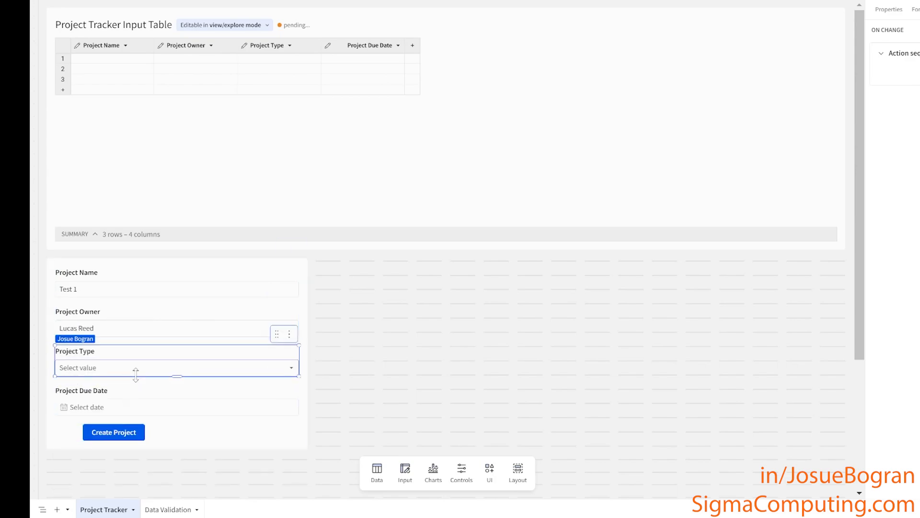
left_click(140, 370)
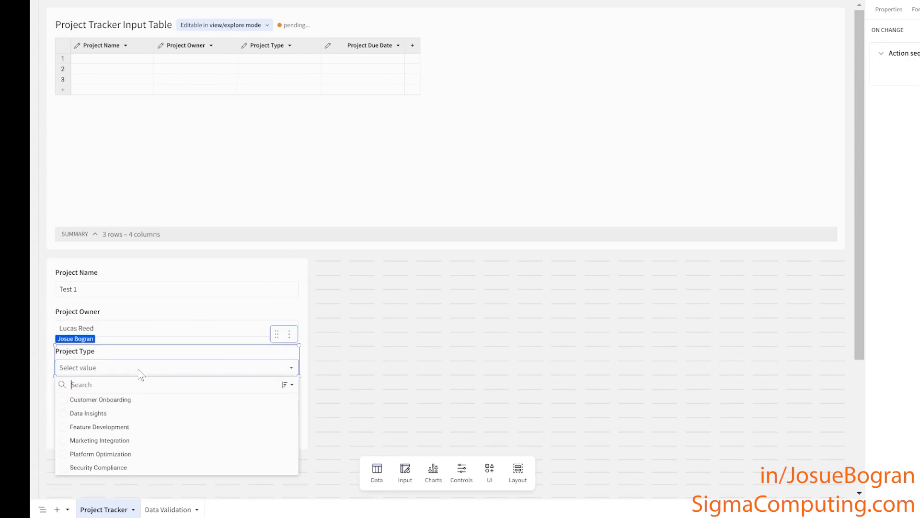
left_click(119, 459)
- Set the project due date to 01/31/2025 and submit the entry with the Create Project button
left_click(191, 413)
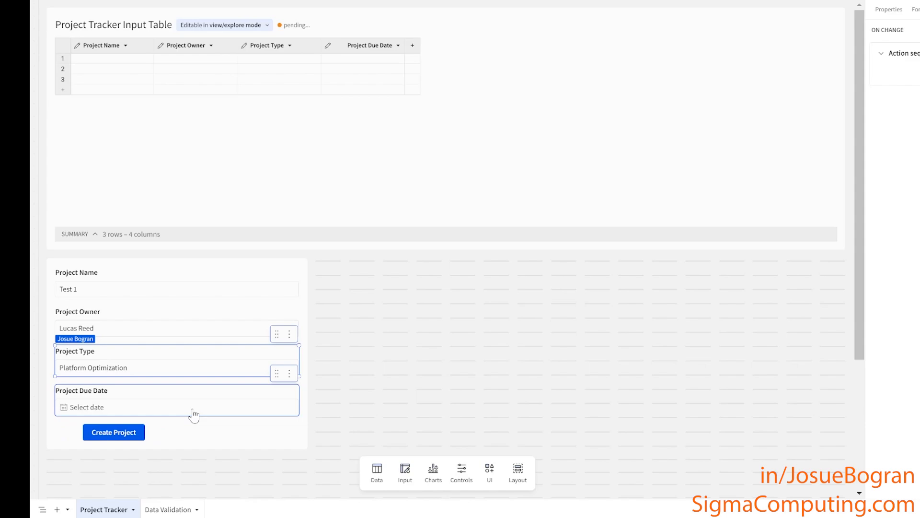
left_click(194, 413)
left_click(167, 354)
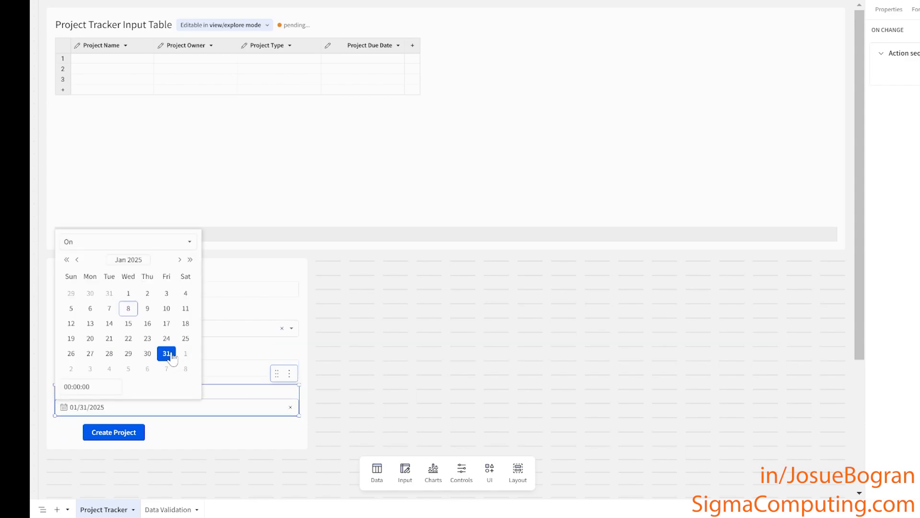
left_click(211, 411)
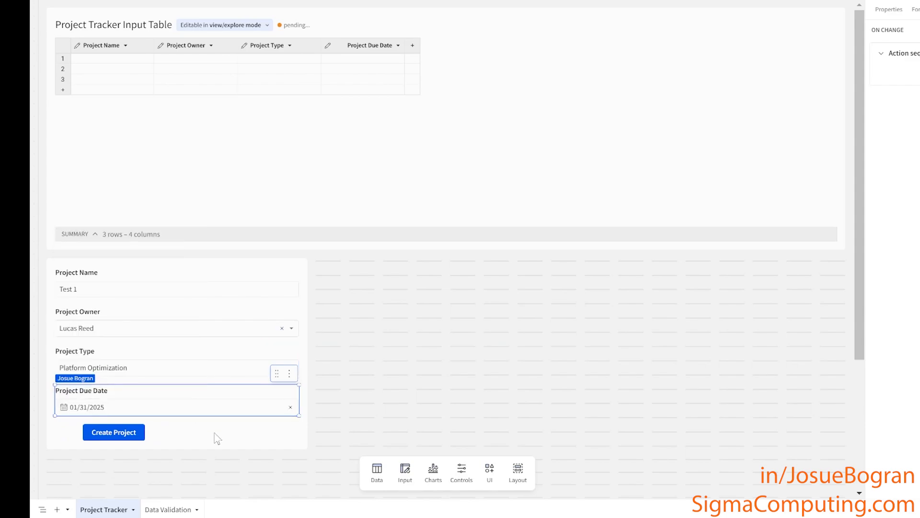
left_click(135, 434)
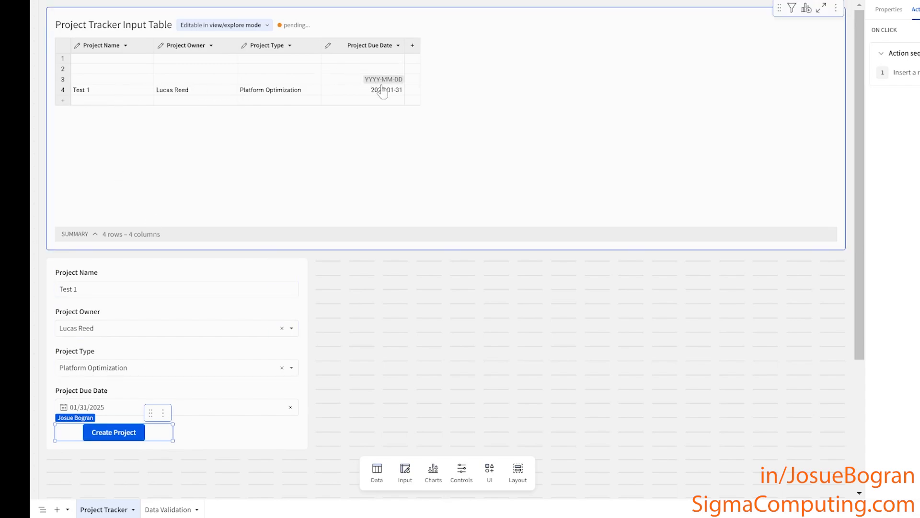
- Delete the three empty rows above the Test 1 entry in the Project Tracker Input Table
left_click(64, 59)
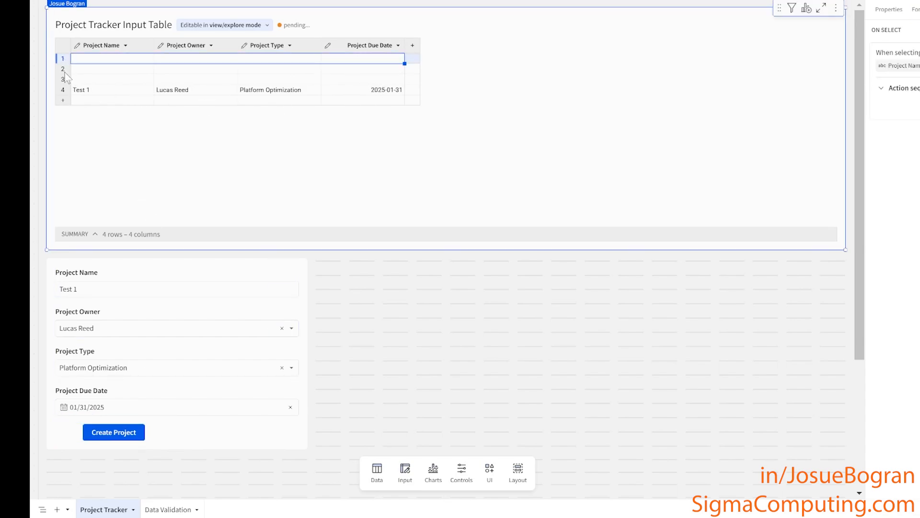
left_click(65, 79, "shift")
right_click(66, 79)
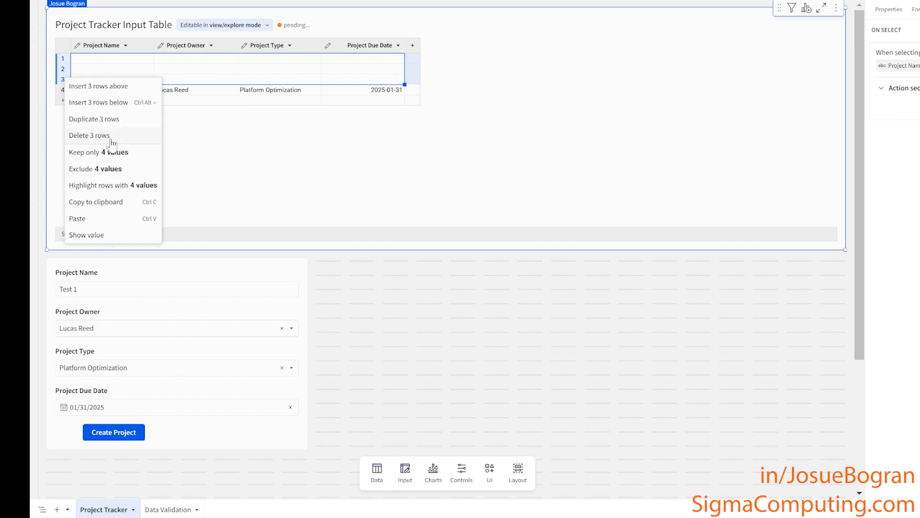
left_click(109, 137)
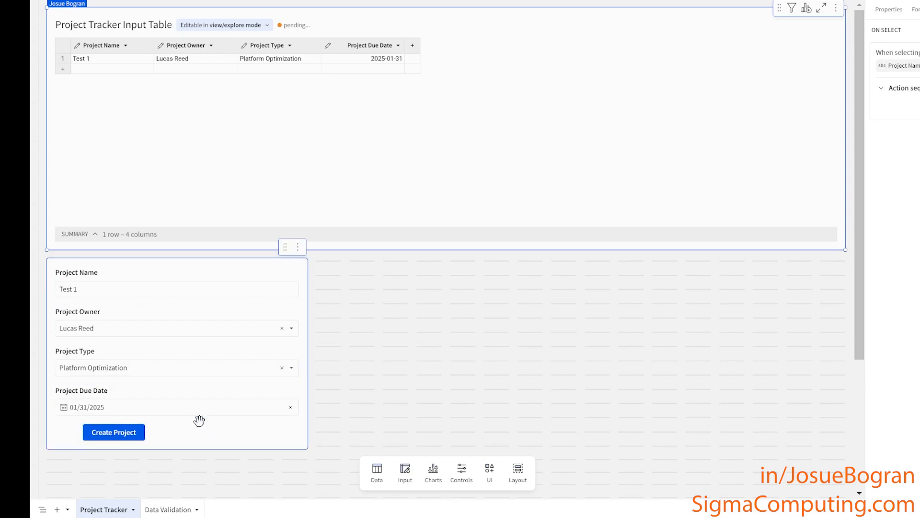
- Add a second action to the Create Project button's on-click sequence and set its type to Clear control
left_click(161, 433)
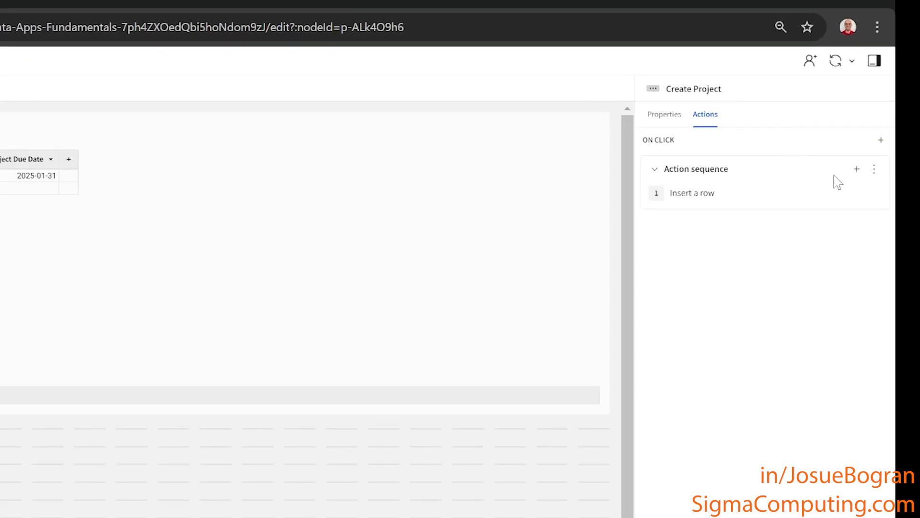
left_click(854, 172)
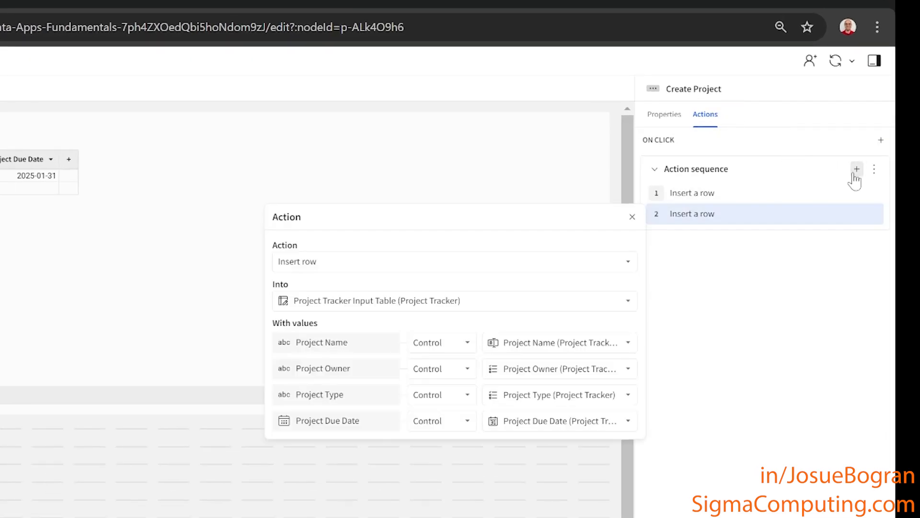
left_click(480, 260)
scroll(427, 331, "up", 1)
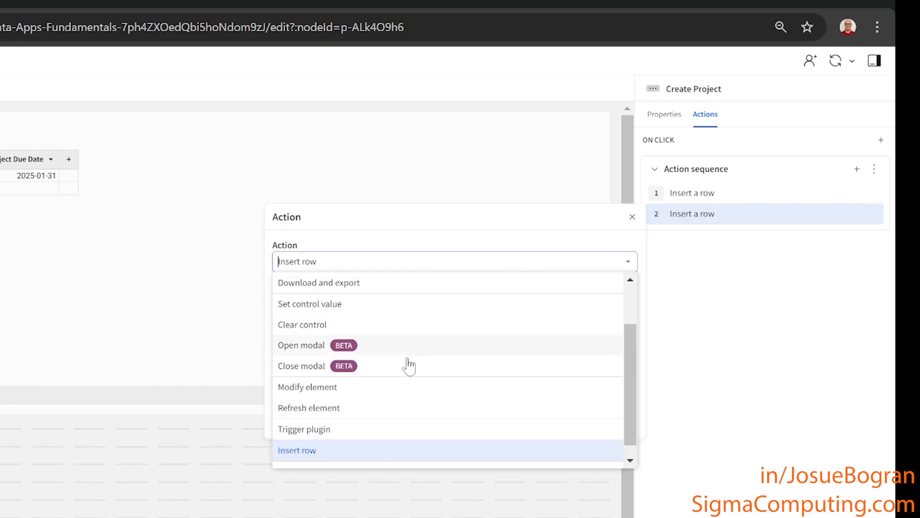
scroll(408, 366, "down", 1)
scroll(408, 364, "up", 2)
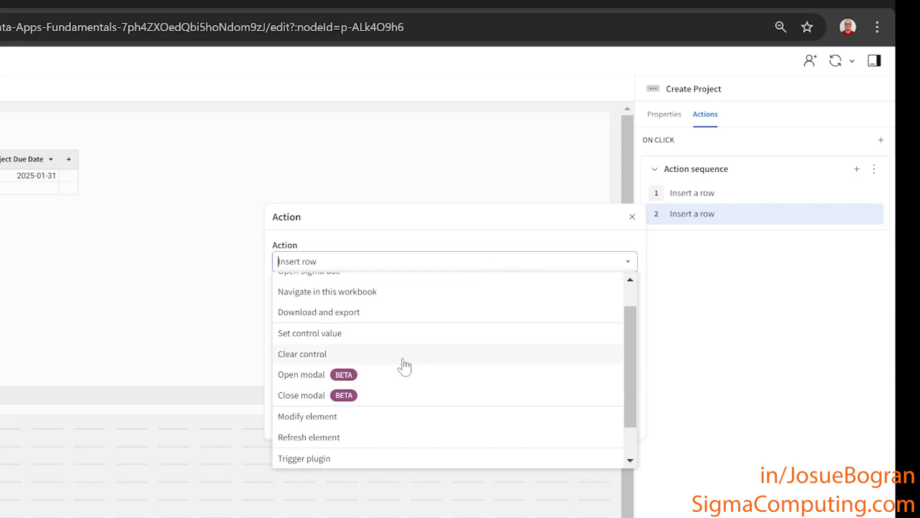
left_click(398, 357)
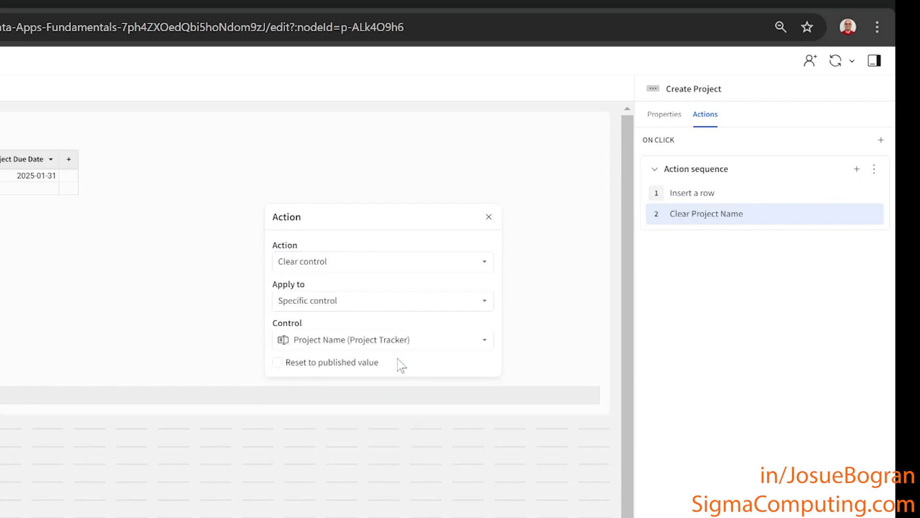
- Apply the clear action to a container, targeting Create Project Container on the Project Tracker page
left_click(373, 301)
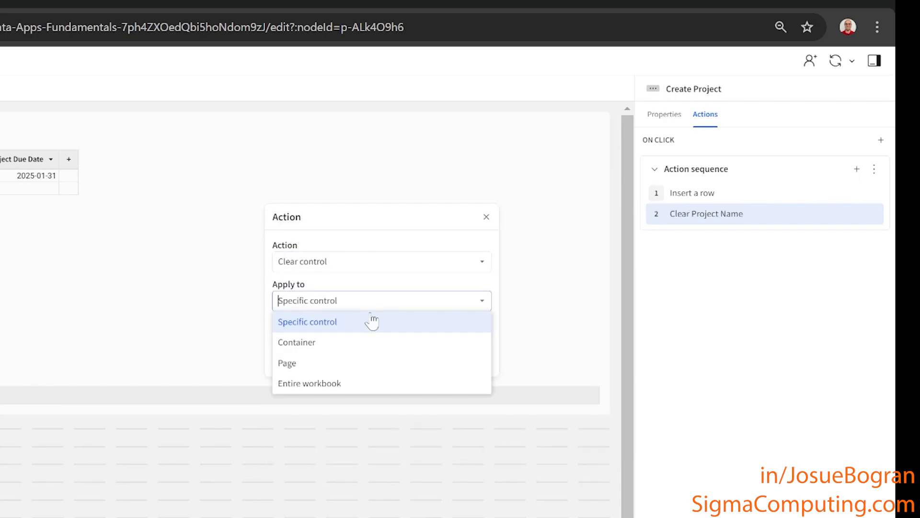
left_click(362, 345)
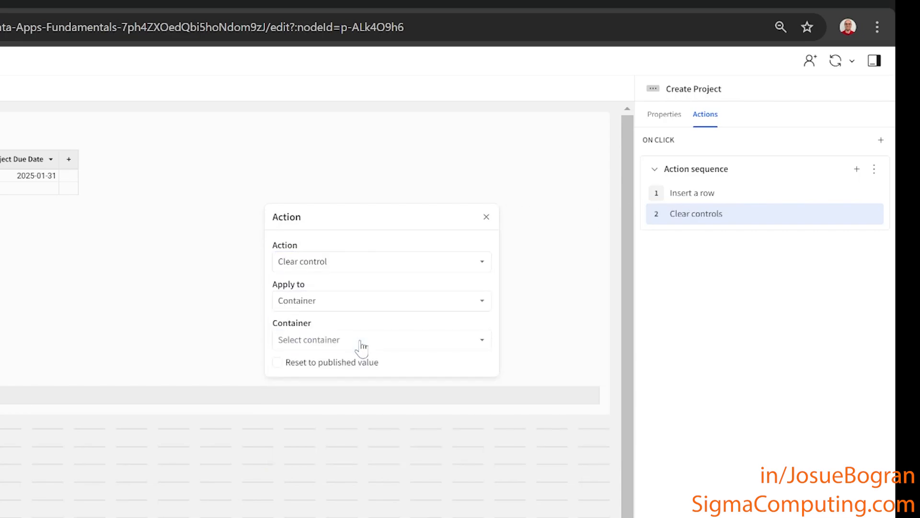
left_click(398, 341)
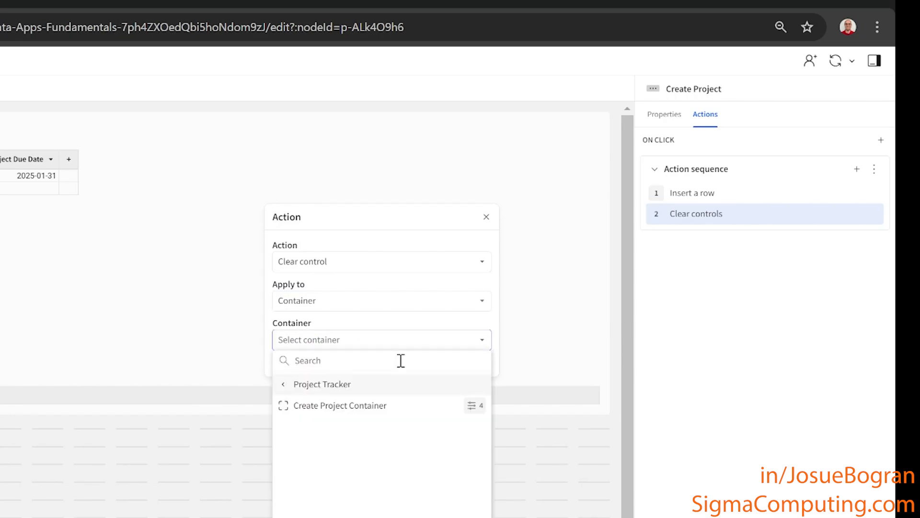
left_click(409, 410)
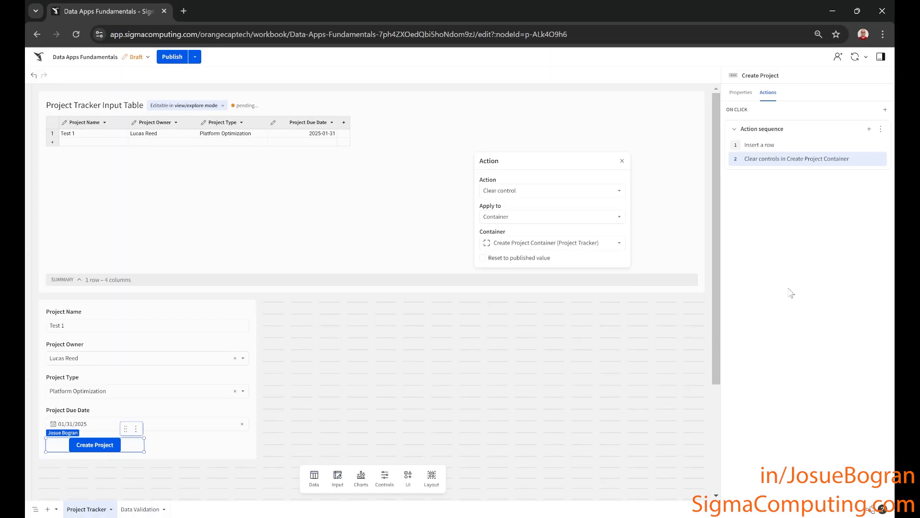
left_click(791, 294)
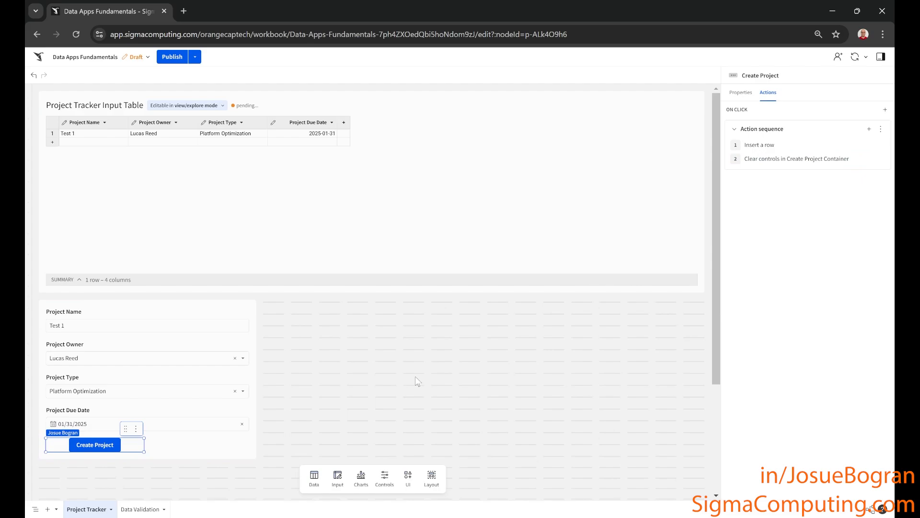
- Change the entry form's project name to "Test 2" and its owner to the fourth listed one, and submit it with Create Project
left_click(95, 289)
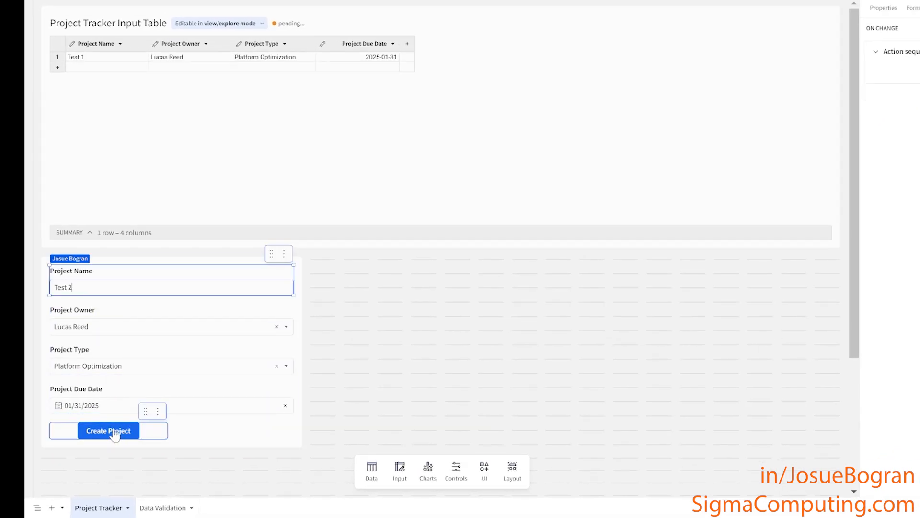
left_click(142, 330)
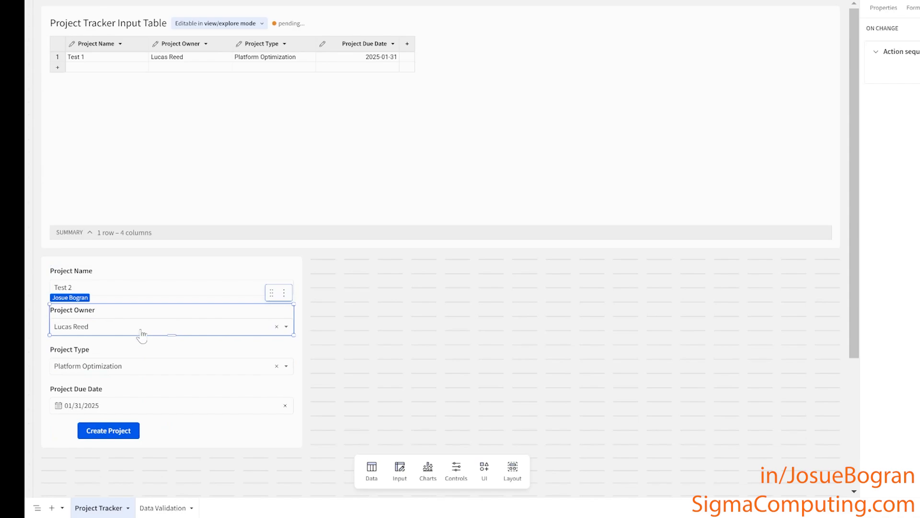
left_click(141, 328)
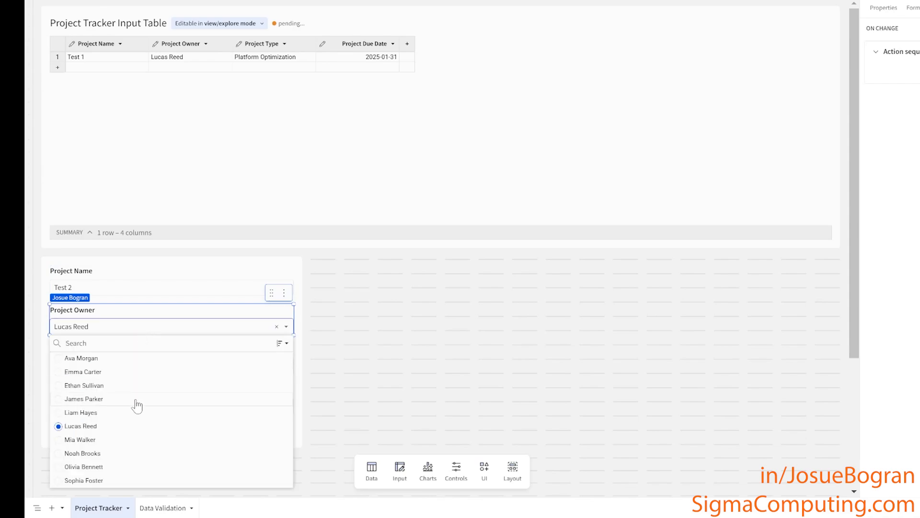
left_click(137, 404)
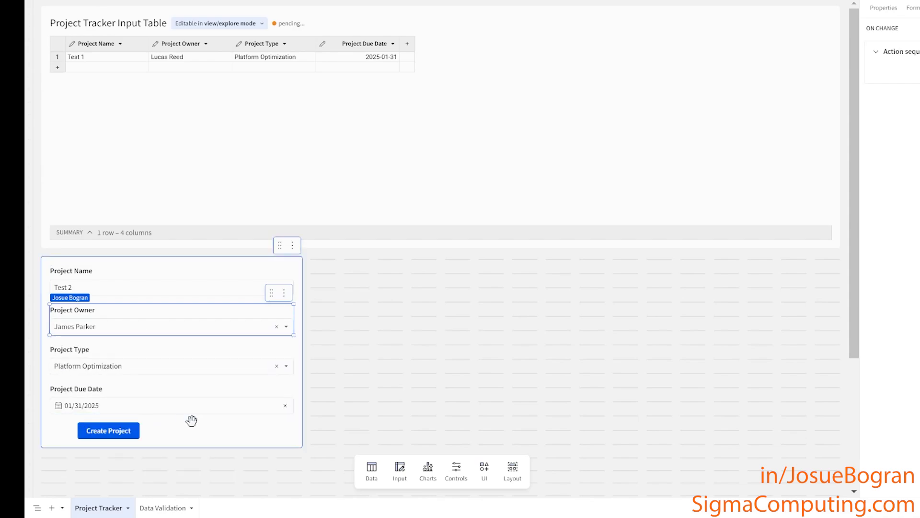
left_click(127, 433)
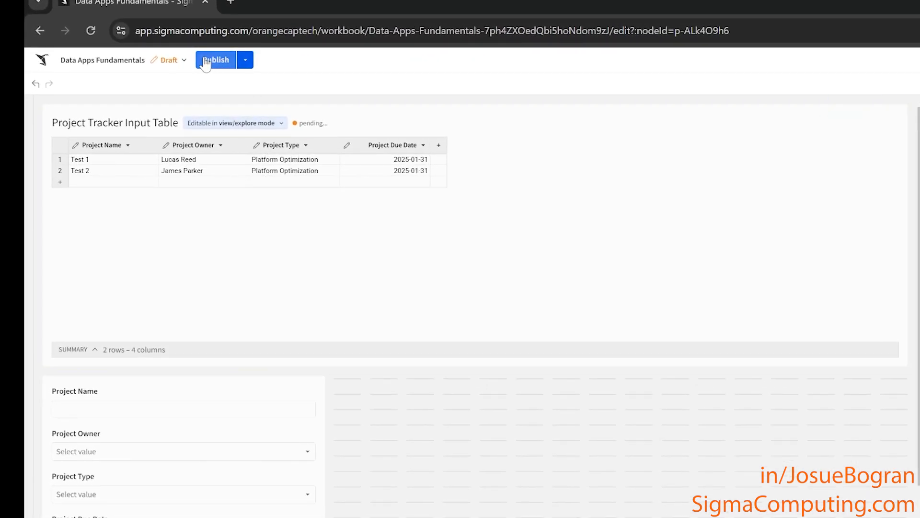
- Publish the Data Apps Fundamentals workbook's draft changes and deselect the Create Project button
left_click(205, 62)
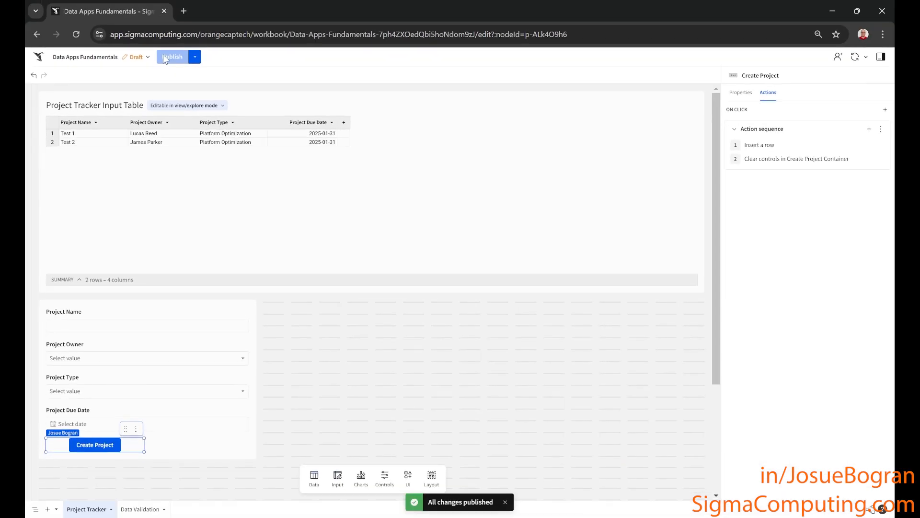
left_click(324, 379)
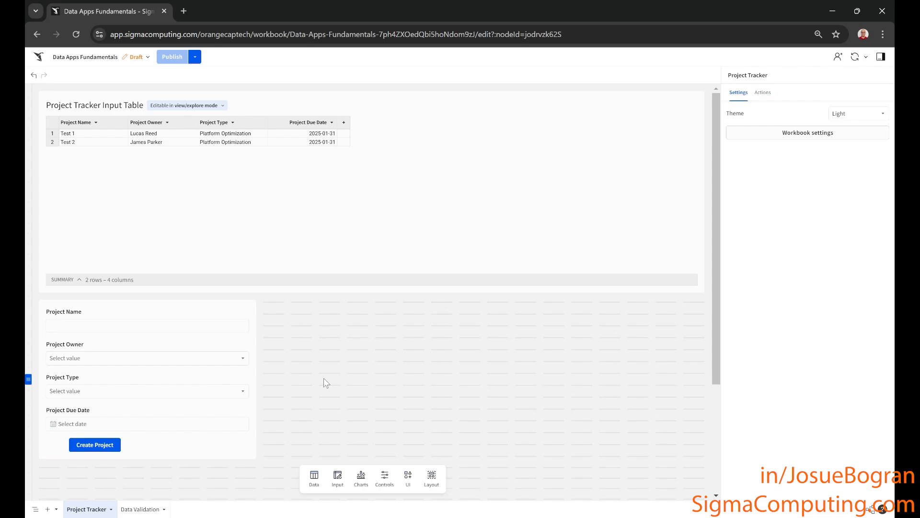